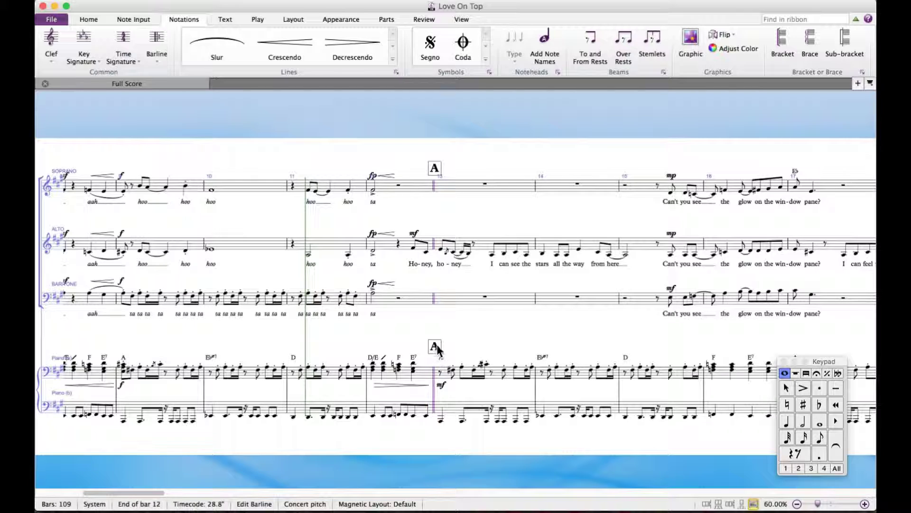
Step: Select the passage from bar 13, beat 3 to bar 17, beat 2.5 across the Alto through Piano (b) staves
click(476, 329)
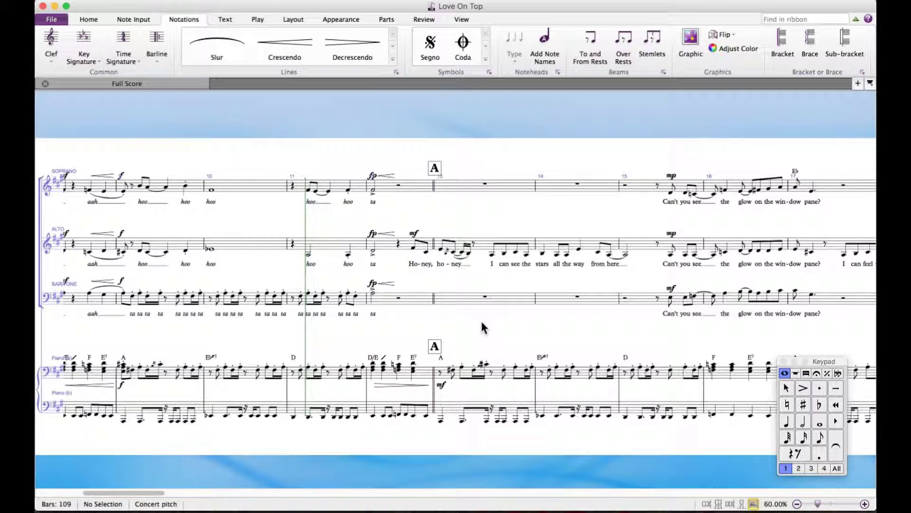
click(492, 255)
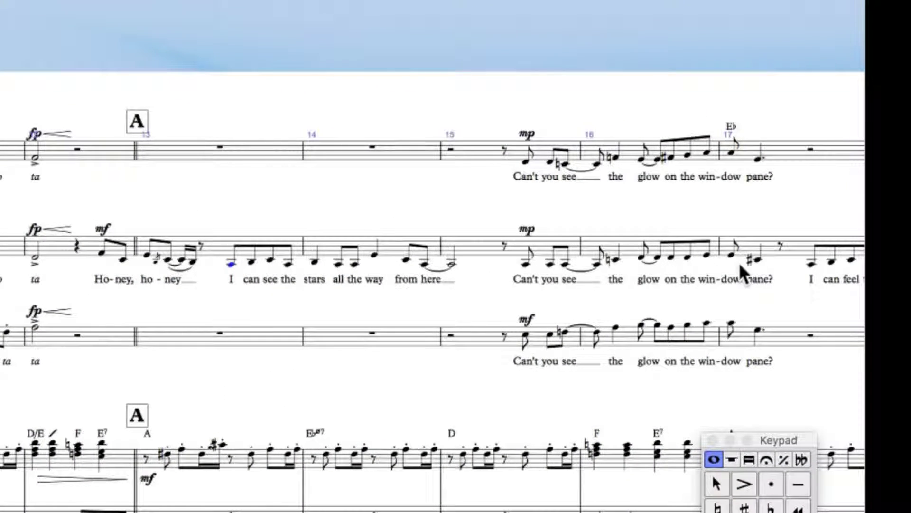
shift+click(758, 262)
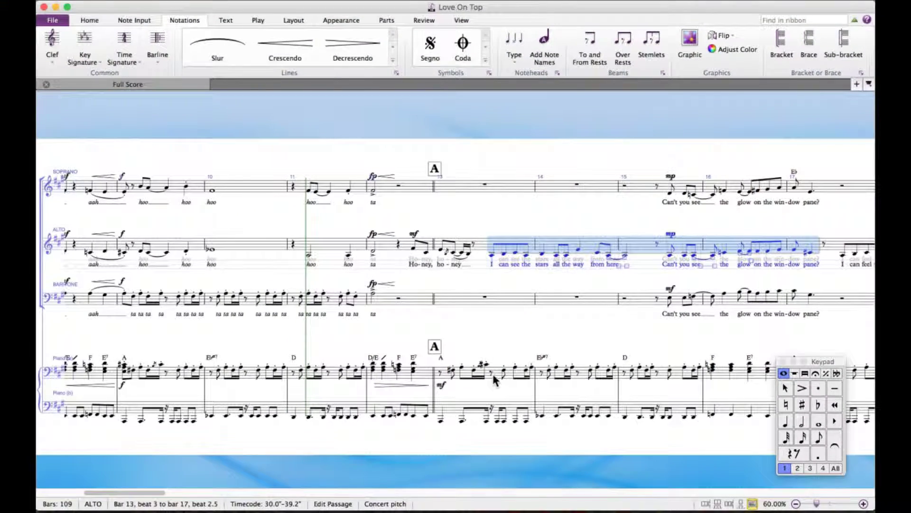
shift+click(498, 422)
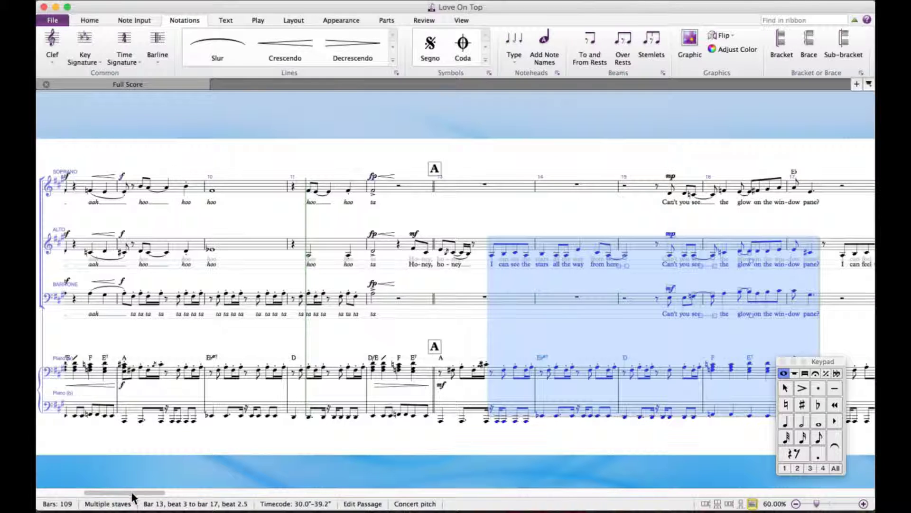
Step: Add five empty bars at the end of the score
drag(133, 492, 181, 492)
key(super+End)
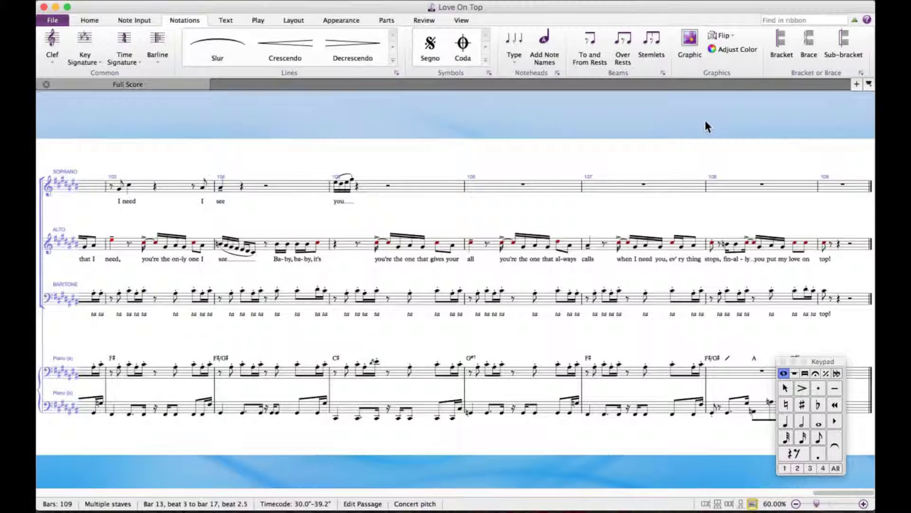
key(super+b)
key(super+b)
key(super+b)
key(super+b)
key(super+b)
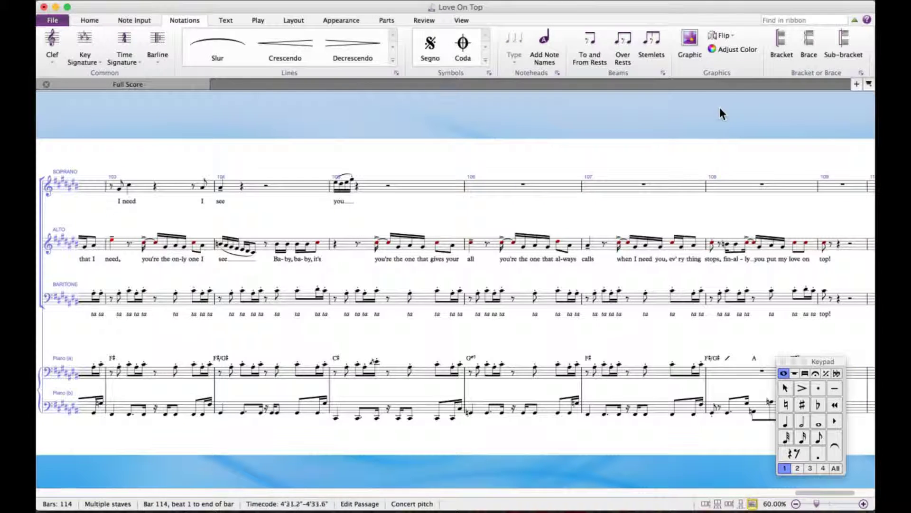
Step: Paste the copied passage at bar 111 from the Alto staff downwards, and delete the pasted music
key(Escape)
scroll(665, 119, right, 10)
click(587, 244)
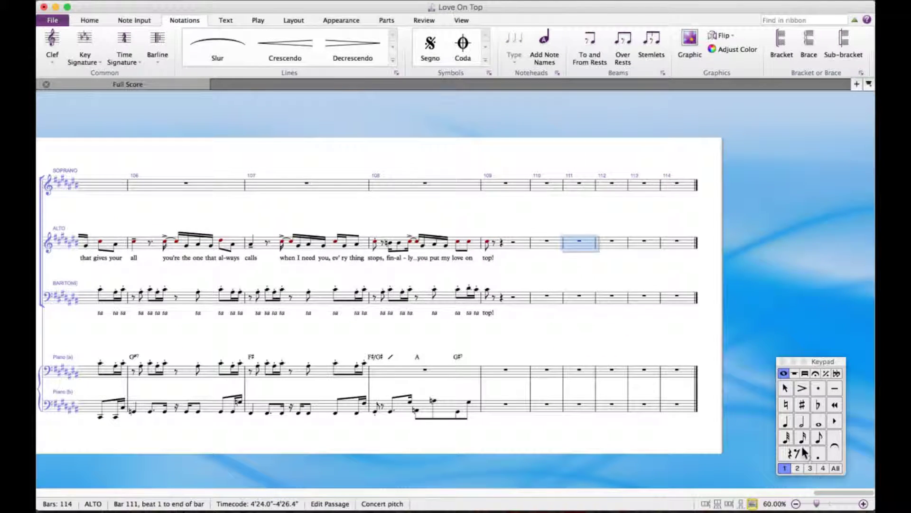
key(super+v)
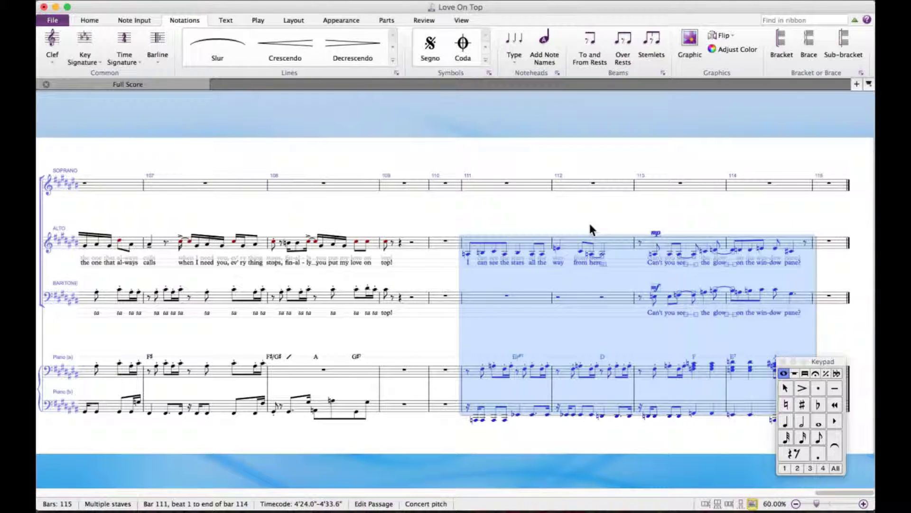
key(Delete)
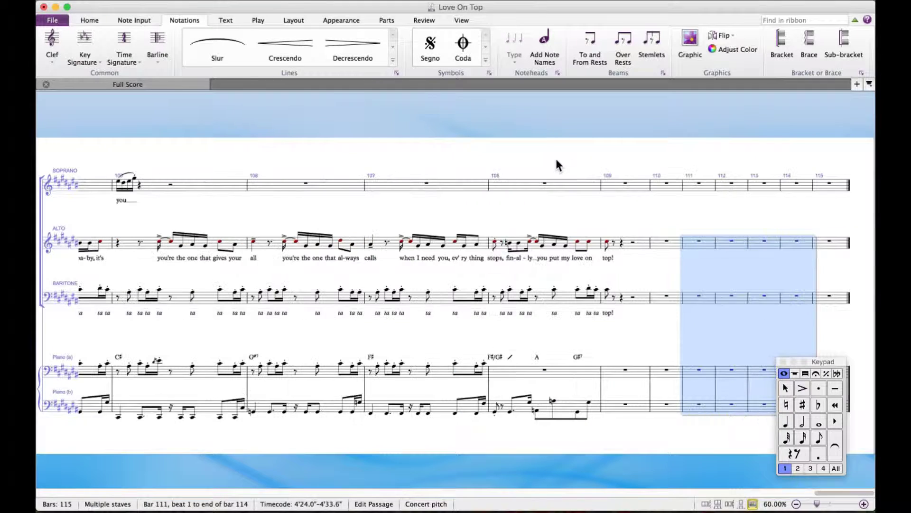
key(Escape)
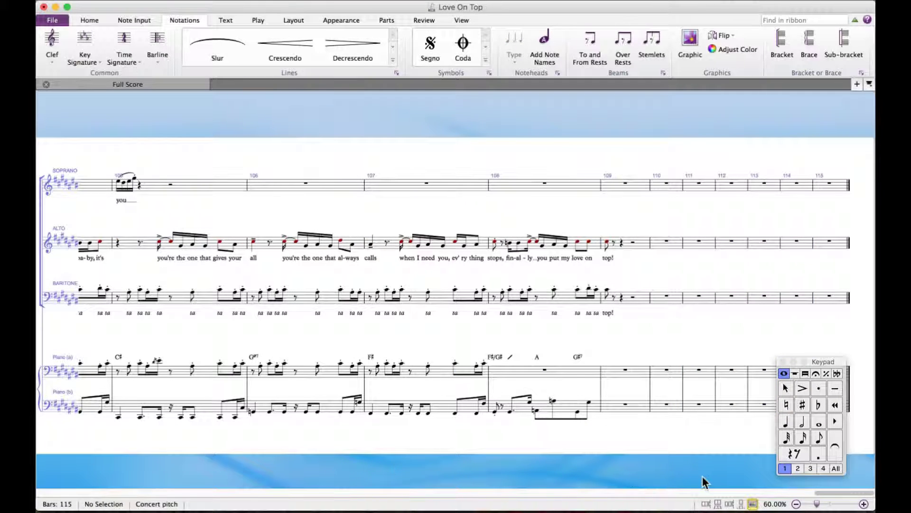
Step: Select bars 35 to 38 as a system passage, including rehearsal mark D, and clear the selection
drag(836, 493, 265, 490)
scroll(823, 496, left, 2)
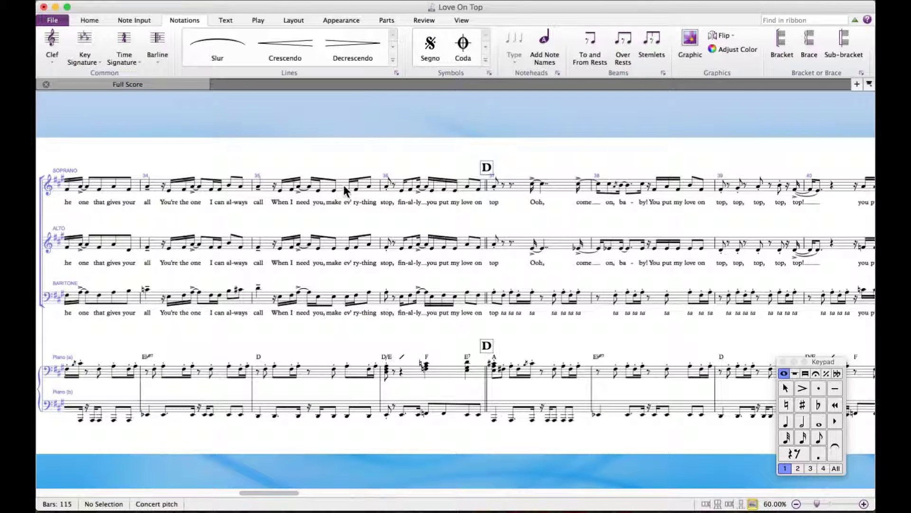
click(319, 194)
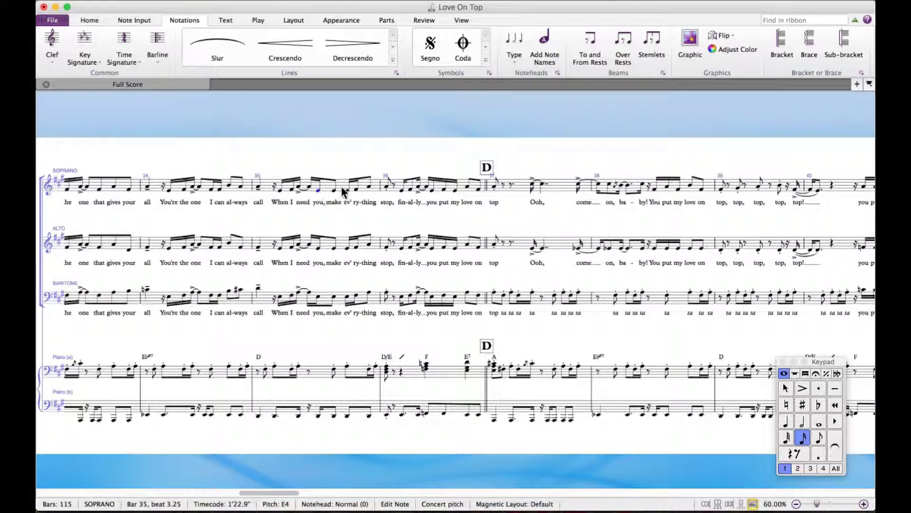
click(345, 165)
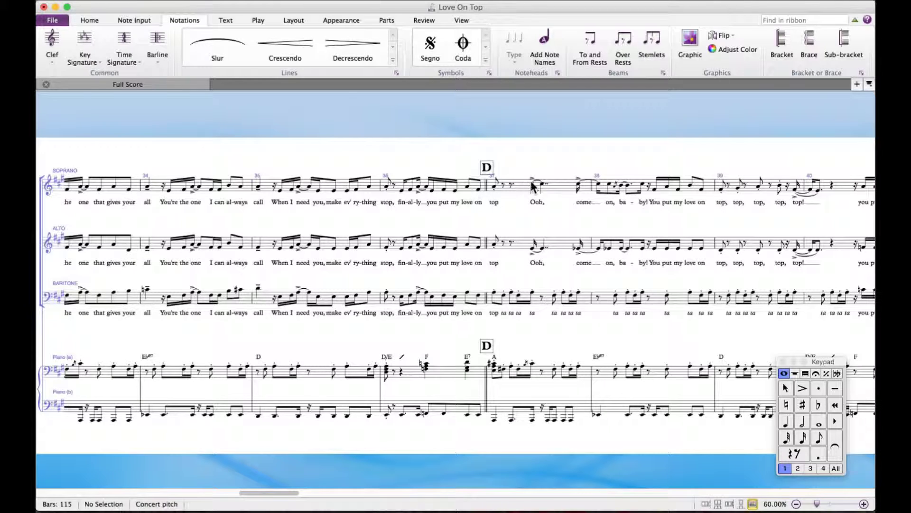
super+click(343, 186)
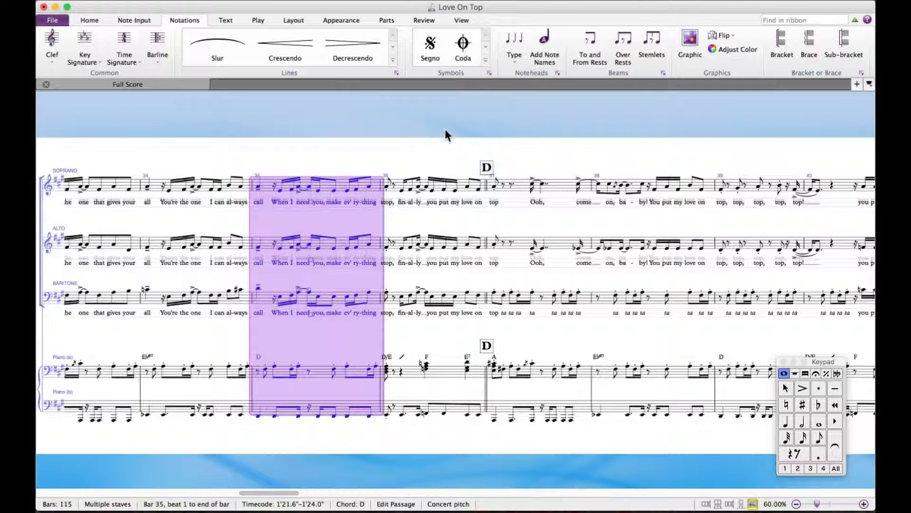
shift+click(710, 186)
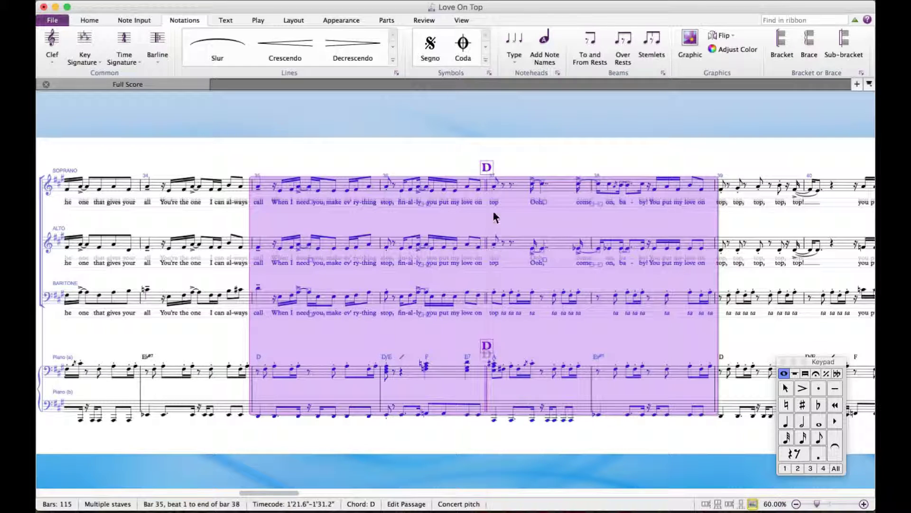
click(407, 162)
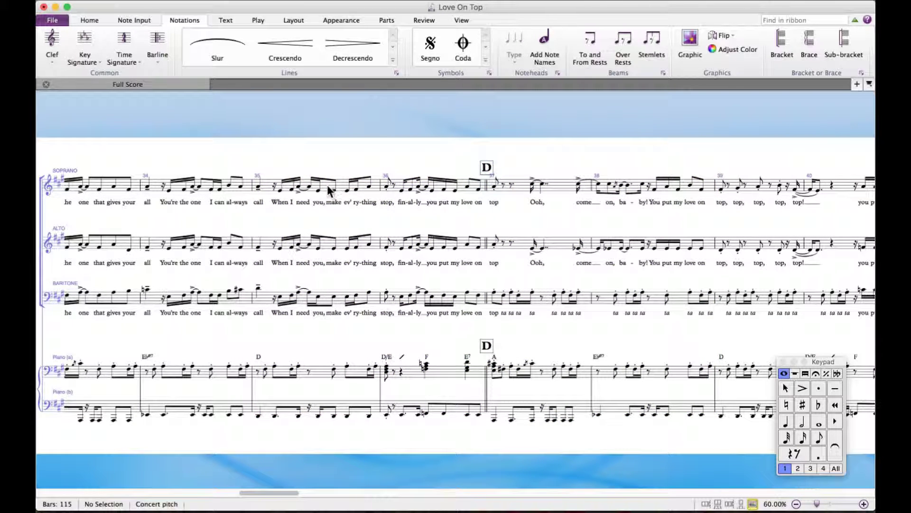
Step: Select bars 35 to 38 on all staves as an ordinary passage without system objects, and clear the selection
click(335, 188)
shift+click(306, 408)
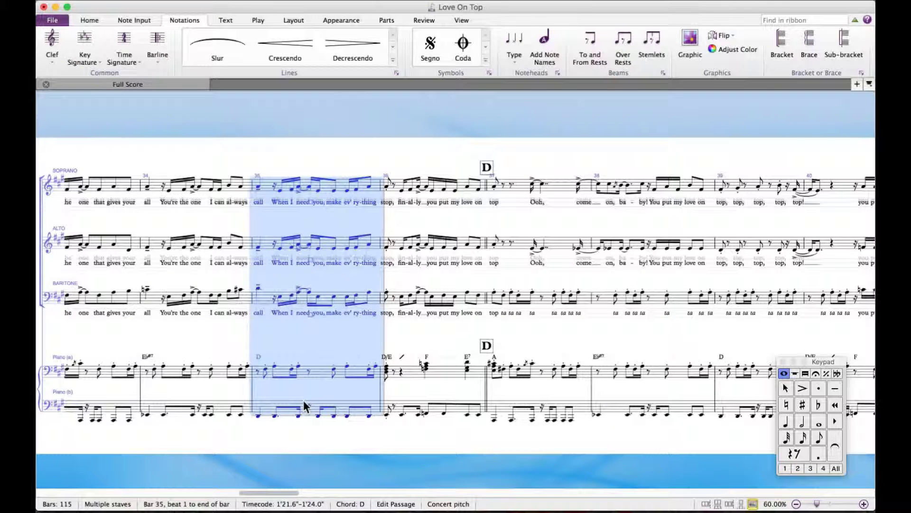
shift+click(682, 409)
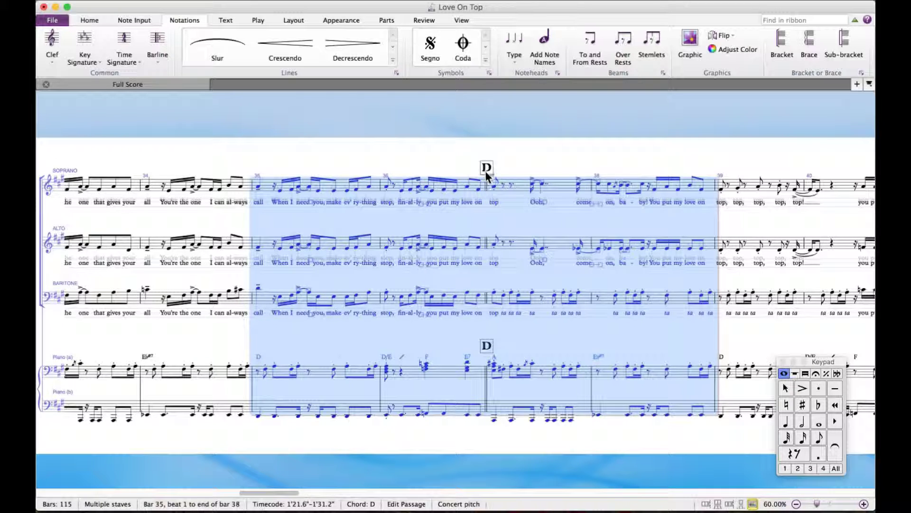
key(Escape)
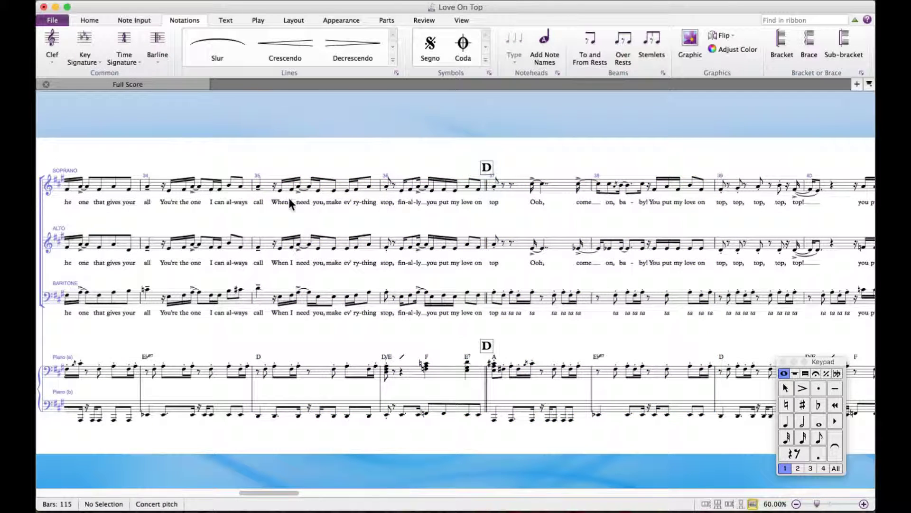
Step: Paste bars 35 to 38 as a system passage at bar 110, and undo the paste
super+click(263, 183)
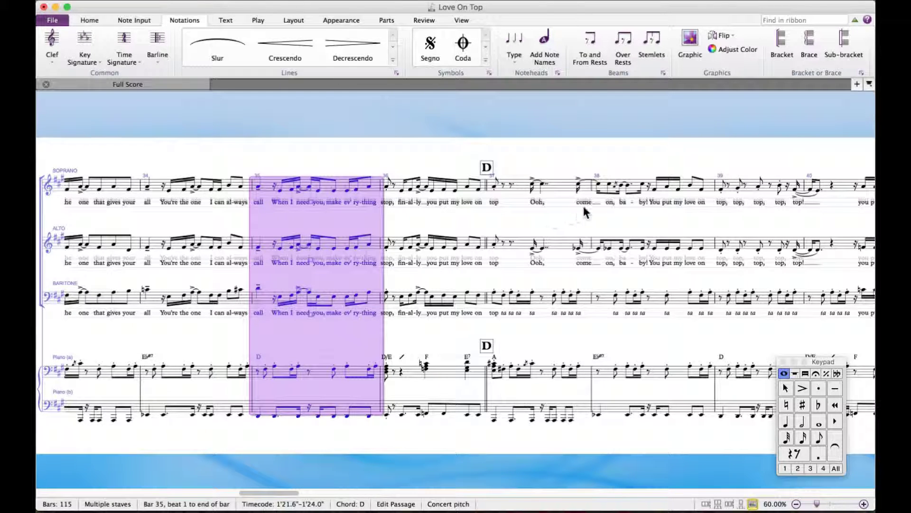
shift+click(686, 190)
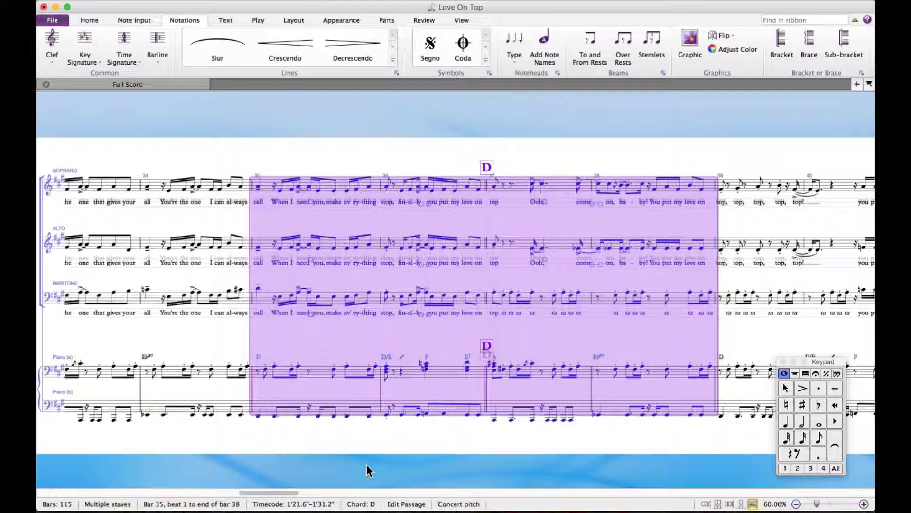
drag(280, 494, 844, 493)
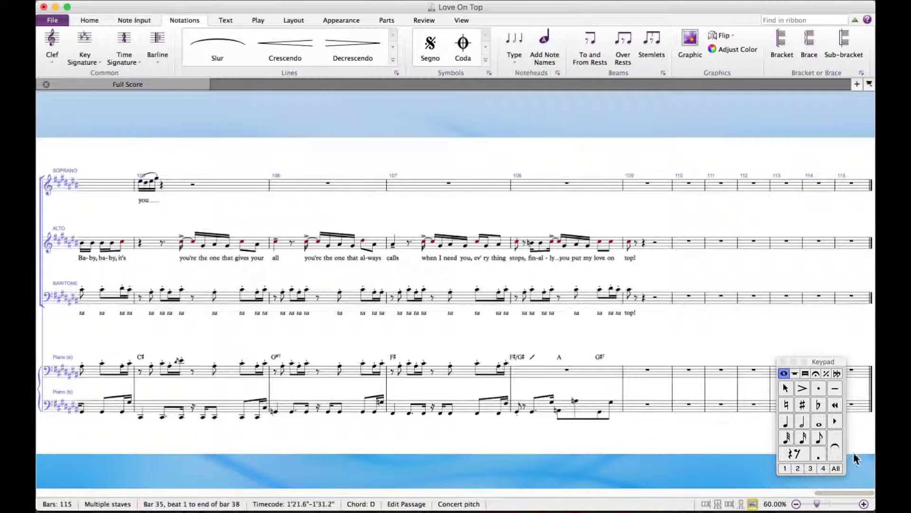
click(696, 185)
key(super+v)
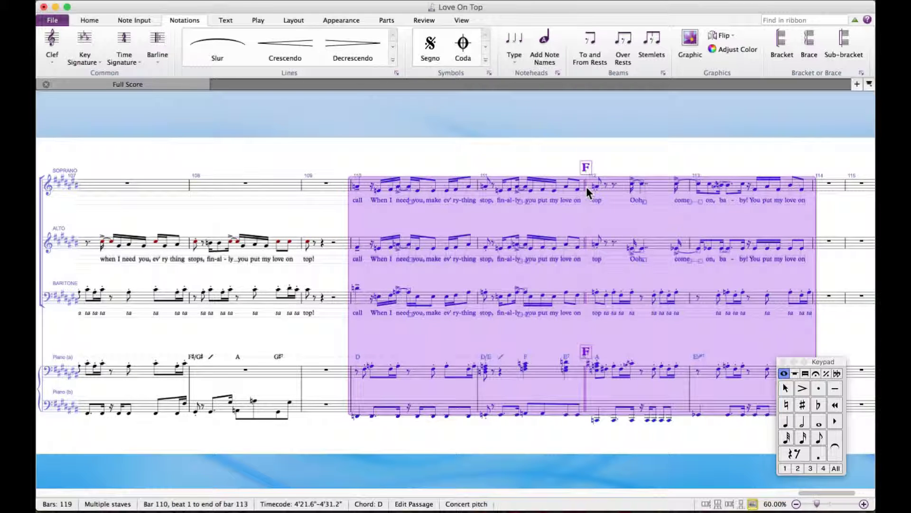
key(super+z)
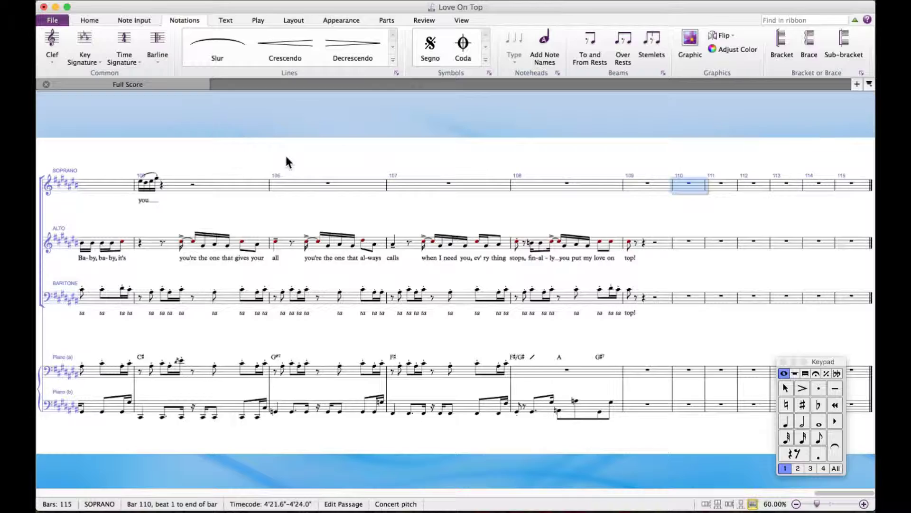
Step: Select bar 77 as a system passage, exclude the Soprano staff from it, and clear the selection
scroll(286, 161, left, 15)
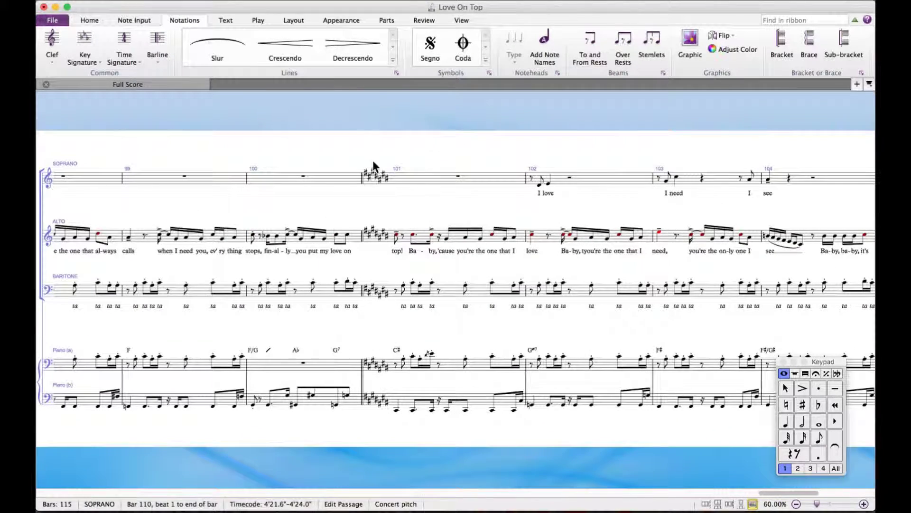
drag(353, 154, 367, 146)
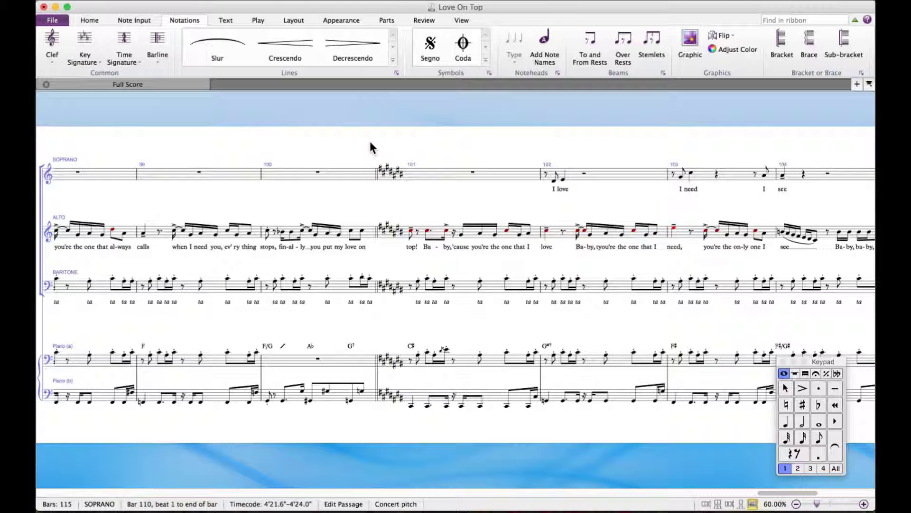
click(383, 138)
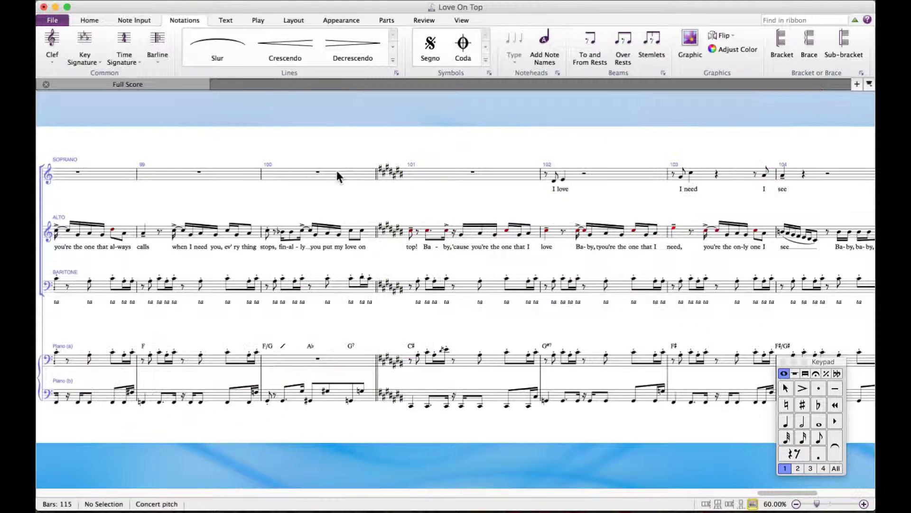
drag(185, 143, 862, 167)
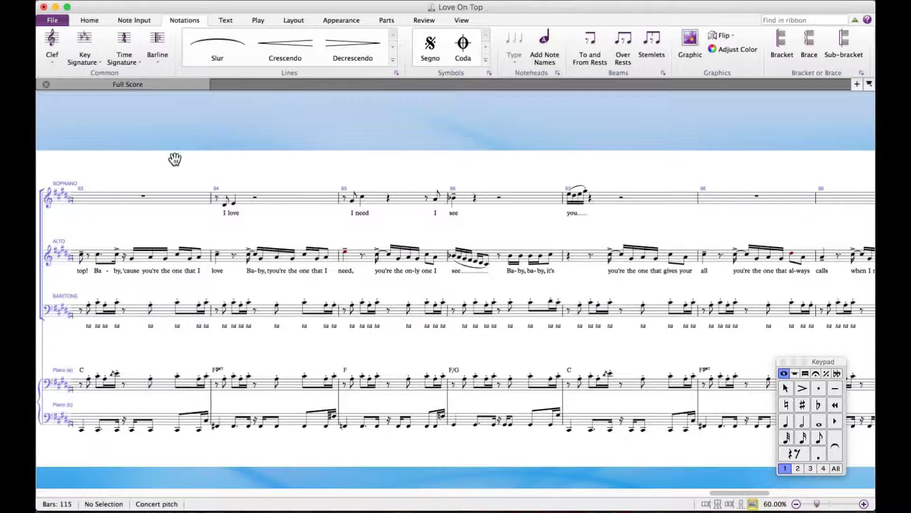
click(738, 494)
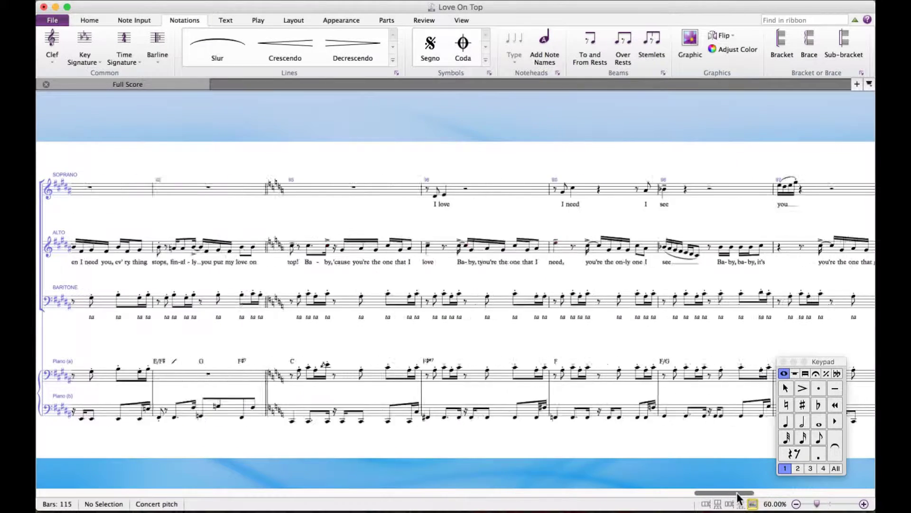
drag(737, 494, 768, 489)
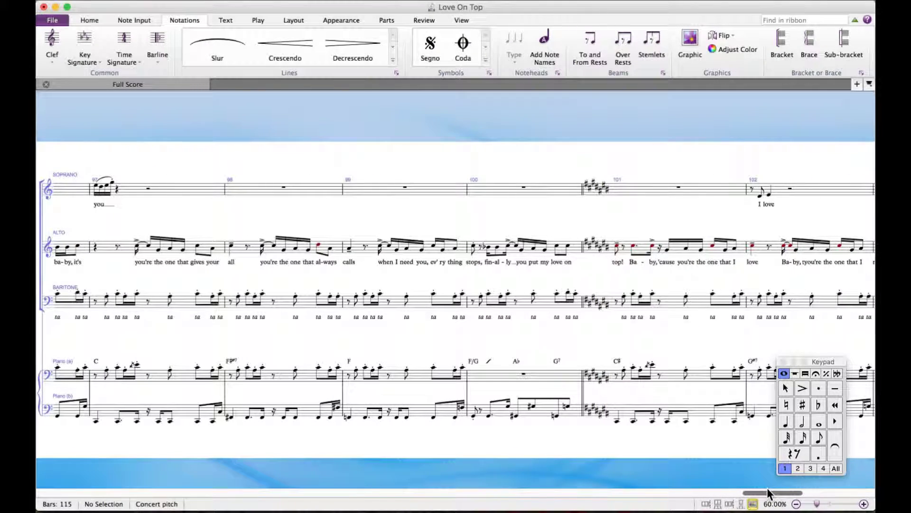
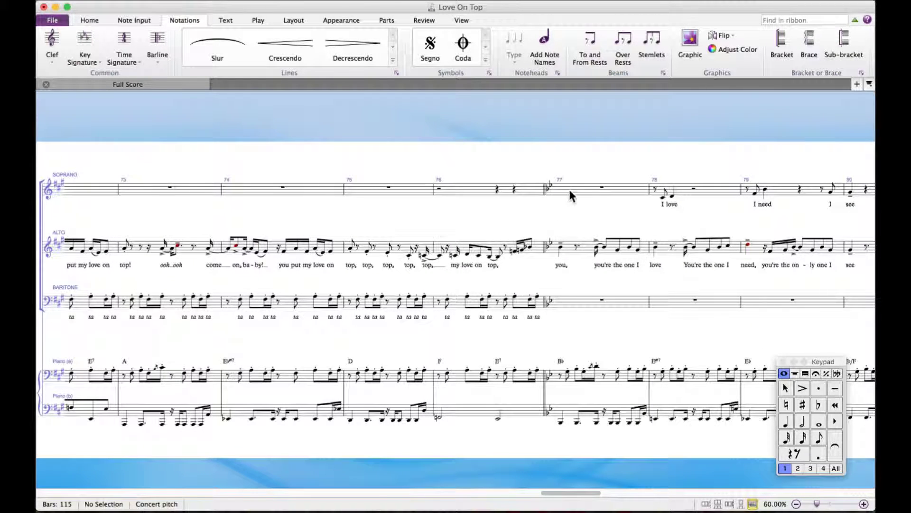
super+click(570, 192)
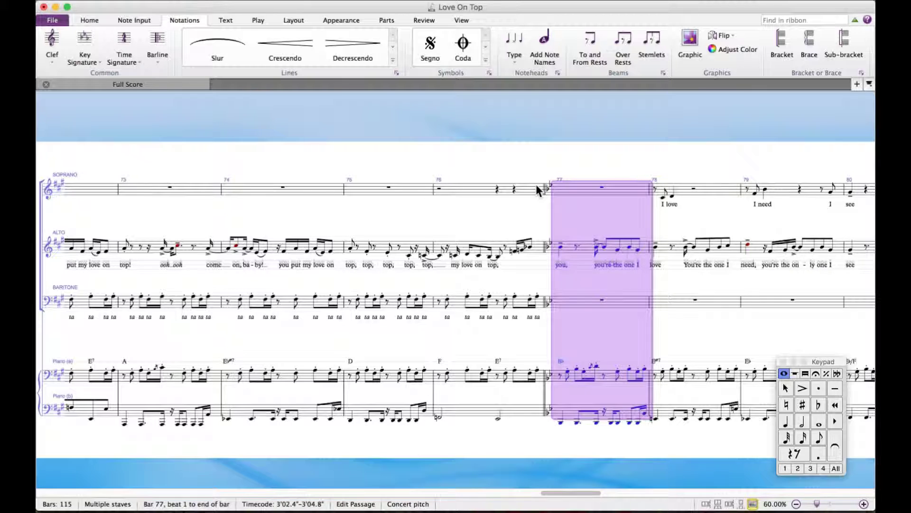
scroll(696, 156, right, 5)
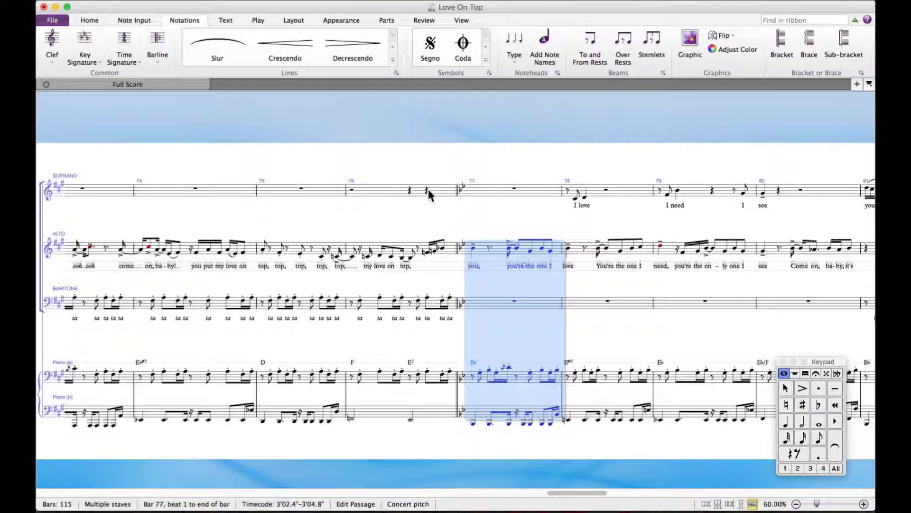
key(Escape)
Step: Select bar 76 as a system passage and exclude the Soprano staff from the selection
super+click(391, 191)
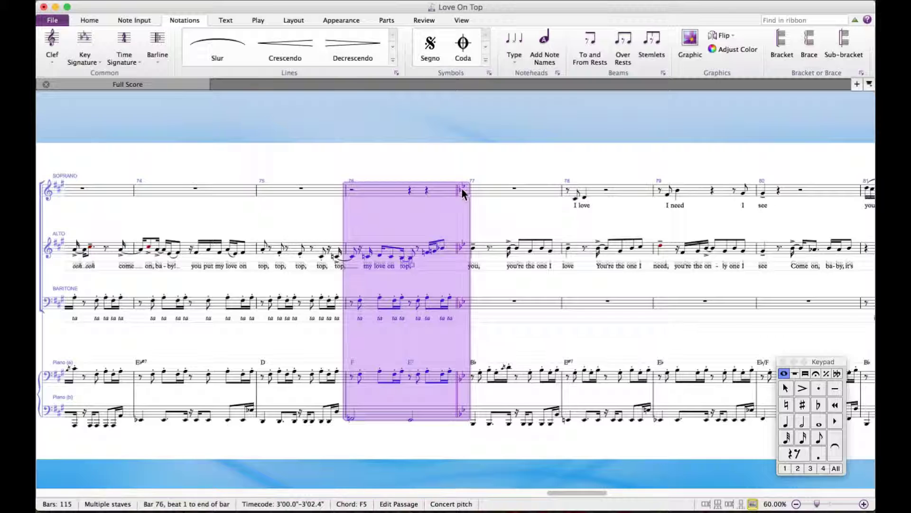
super+click(500, 189)
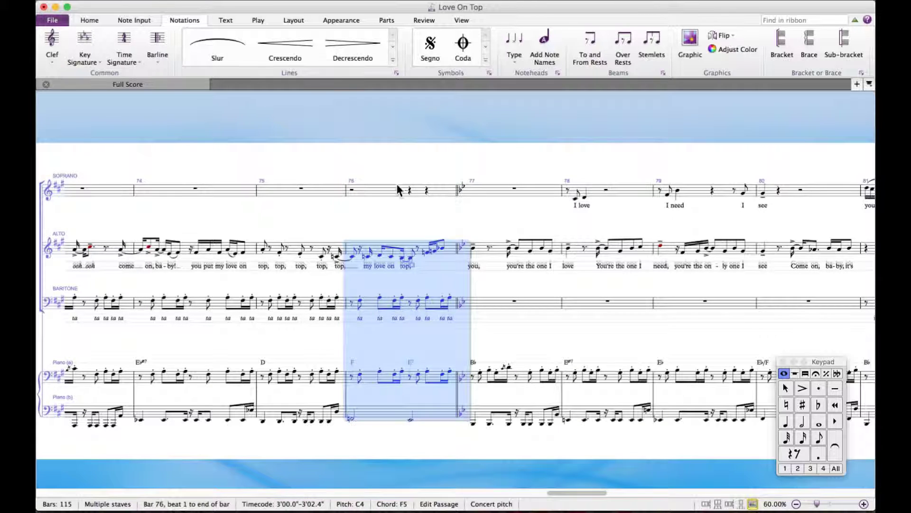
Step: Clear the selection and select bars 76 to 81 on all staves as a system passage
key(Escape)
super+click(385, 186)
shift+click(494, 185)
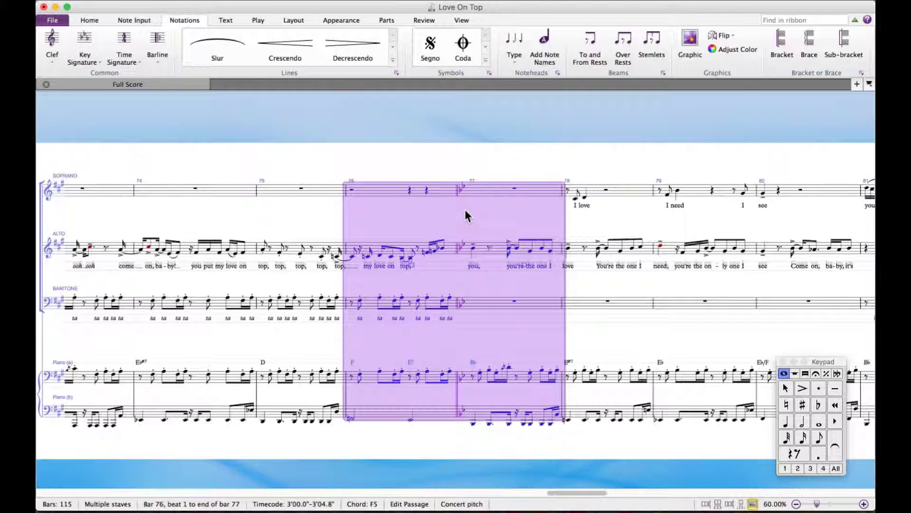
drag(715, 138, 483, 135)
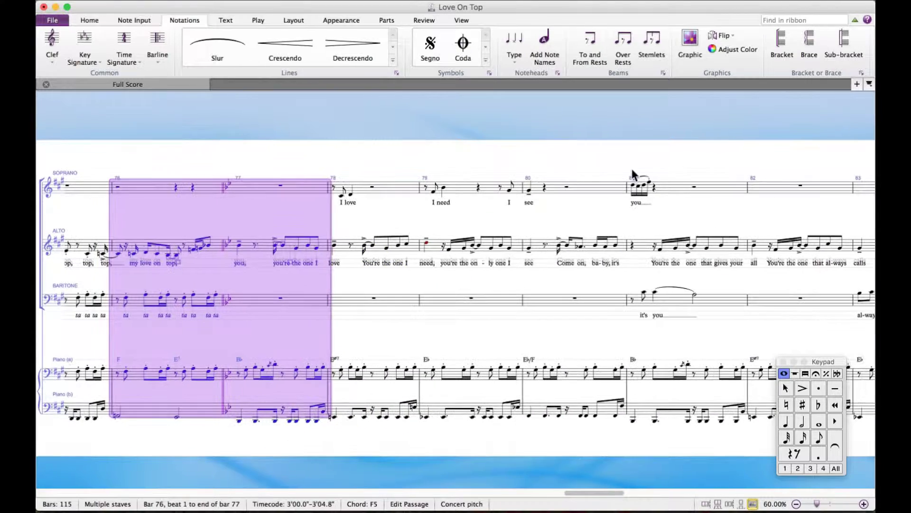
shift+click(674, 185)
Step: Copy the selected system passage to bar 111 near the end of the score, and clear the selection
drag(581, 490, 832, 492)
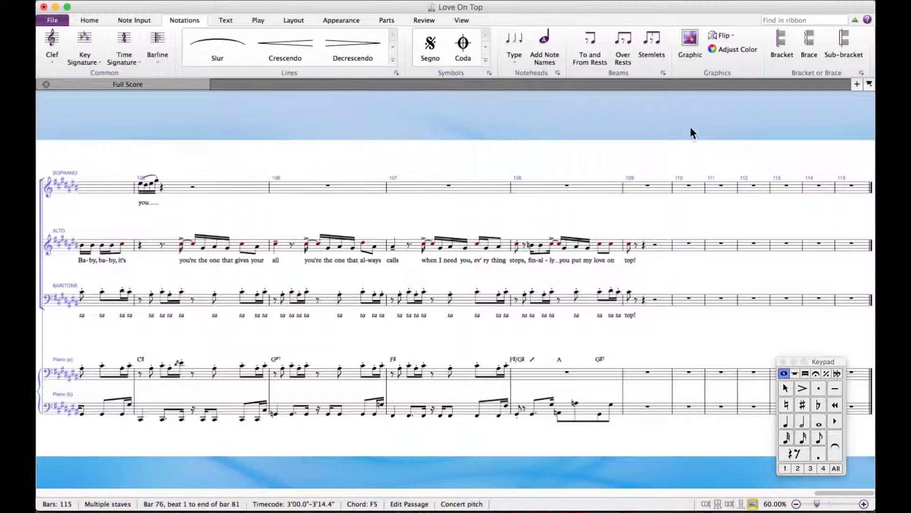
alt+click(716, 186)
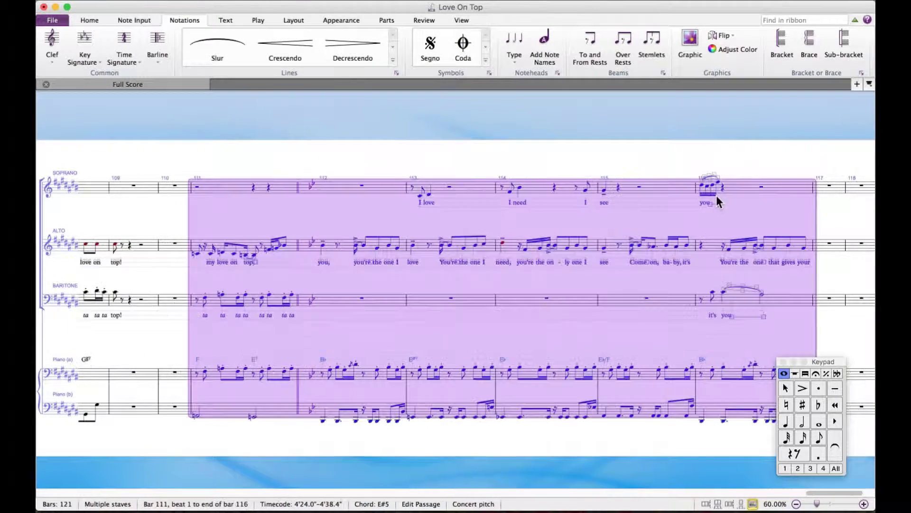
key(Escape)
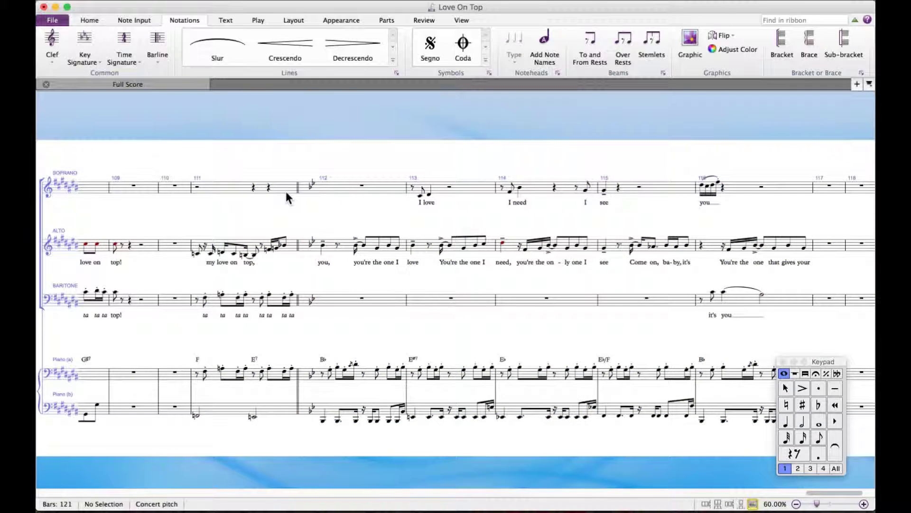
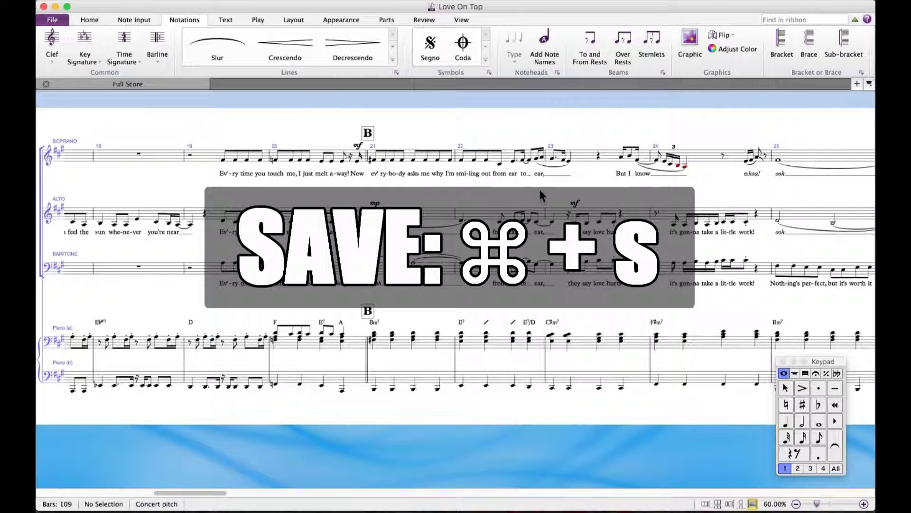
key(super+o)
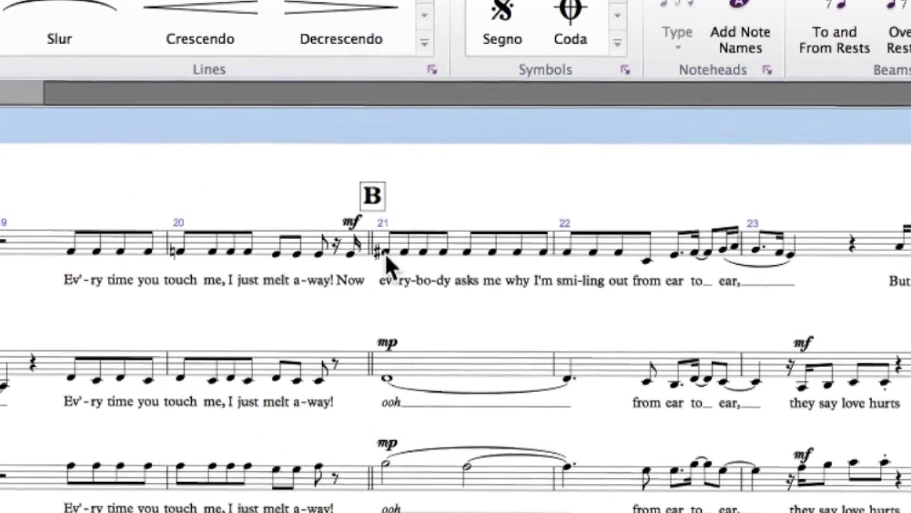
Step: Respell the first Soprano note of bar 21 enharmonically, respell it back, and clear the selection
click(386, 253)
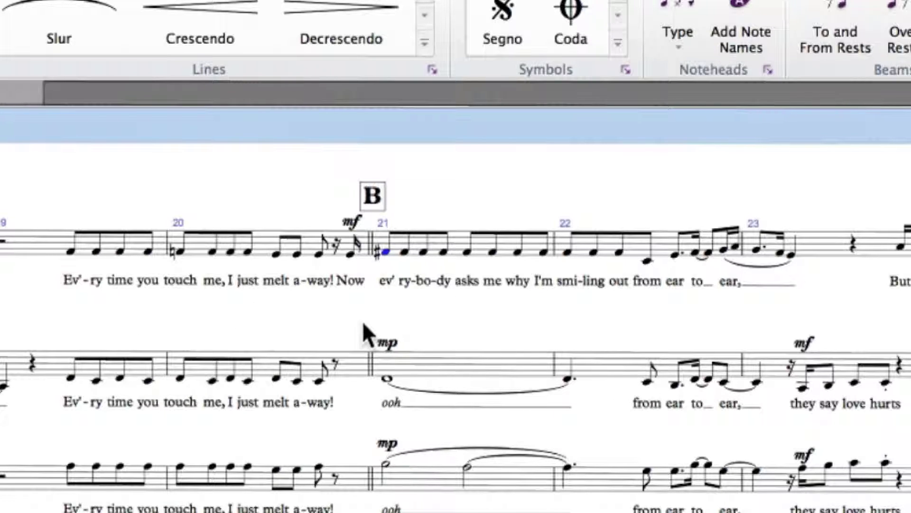
key(Return)
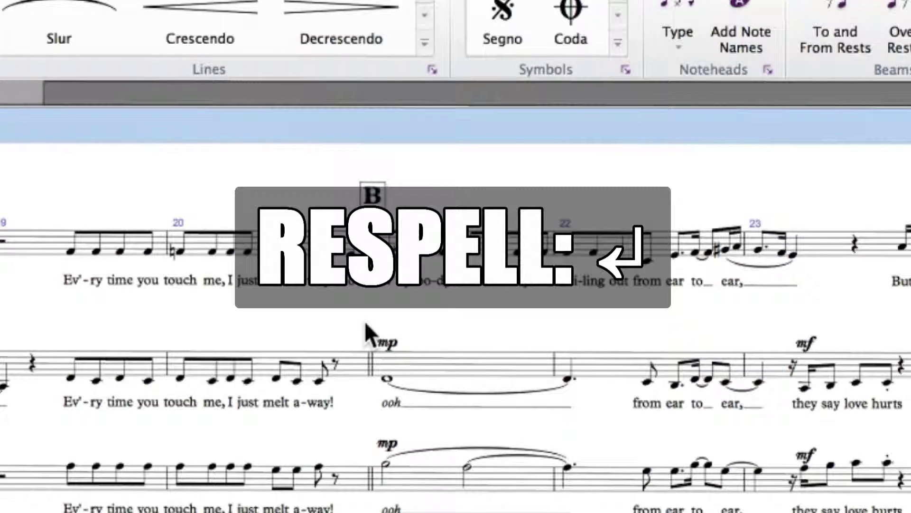
key(Return)
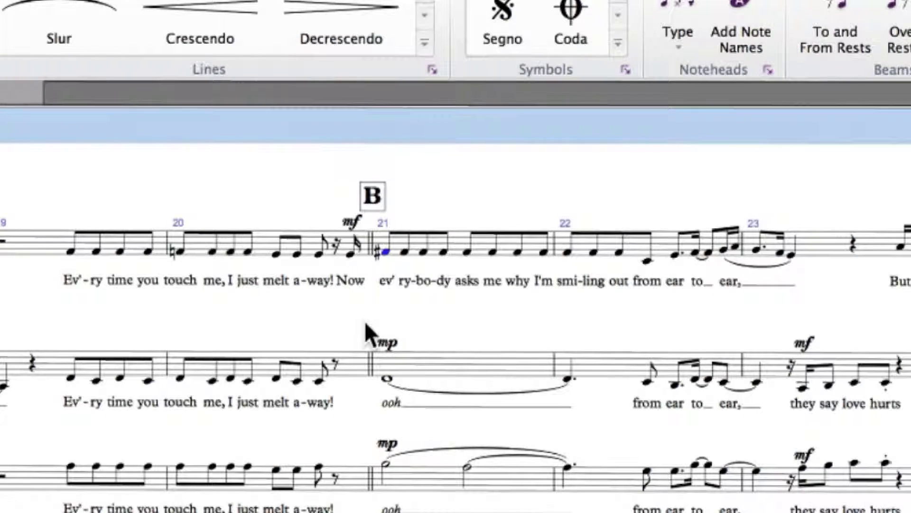
key(Escape)
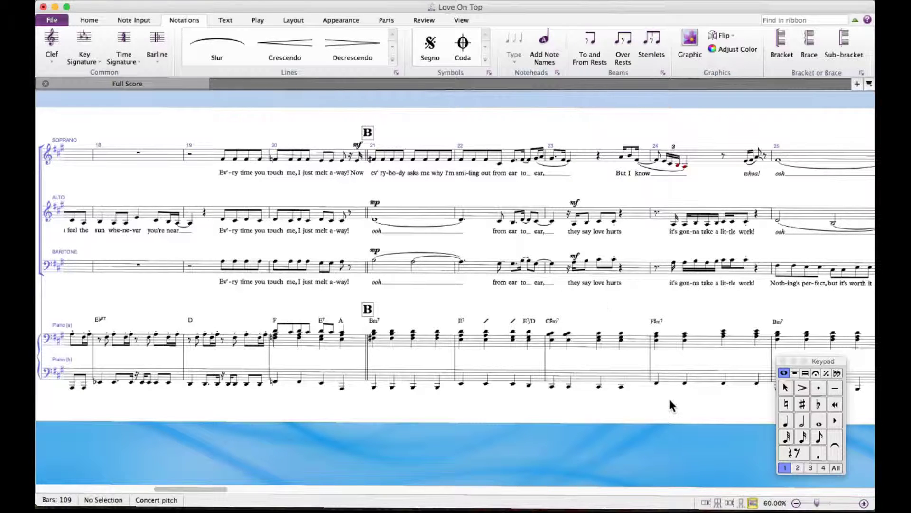
Step: In page view, add a system break at the barline ending bar 12 and remove it, returning to the continuous panorama view
click(753, 502)
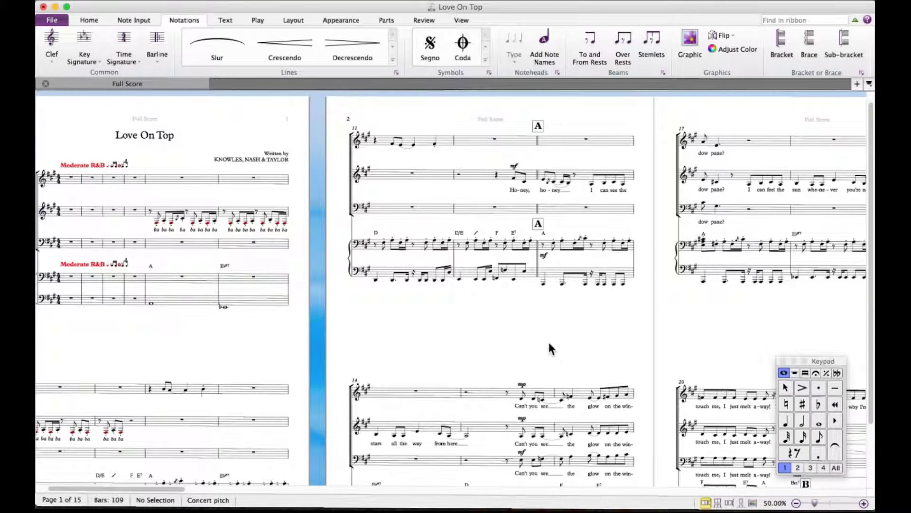
drag(550, 350, 546, 318)
click(531, 196)
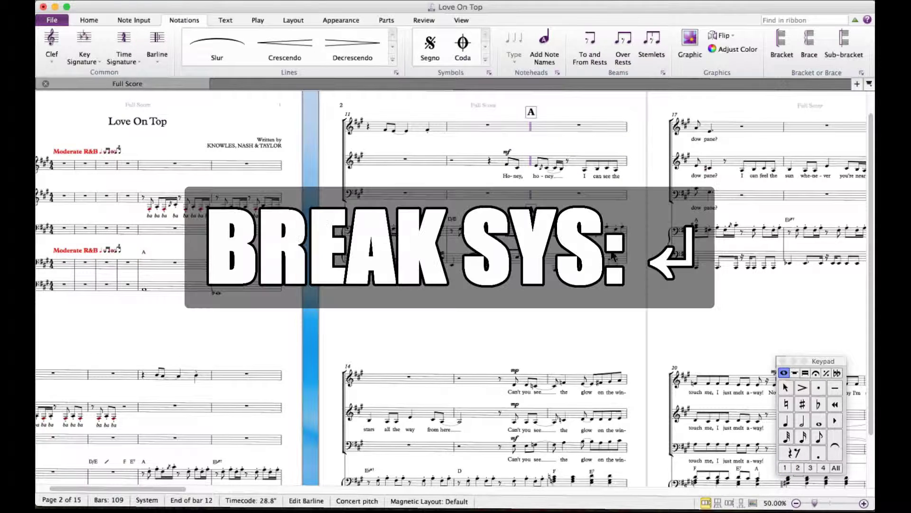
key(Return)
key(Return)
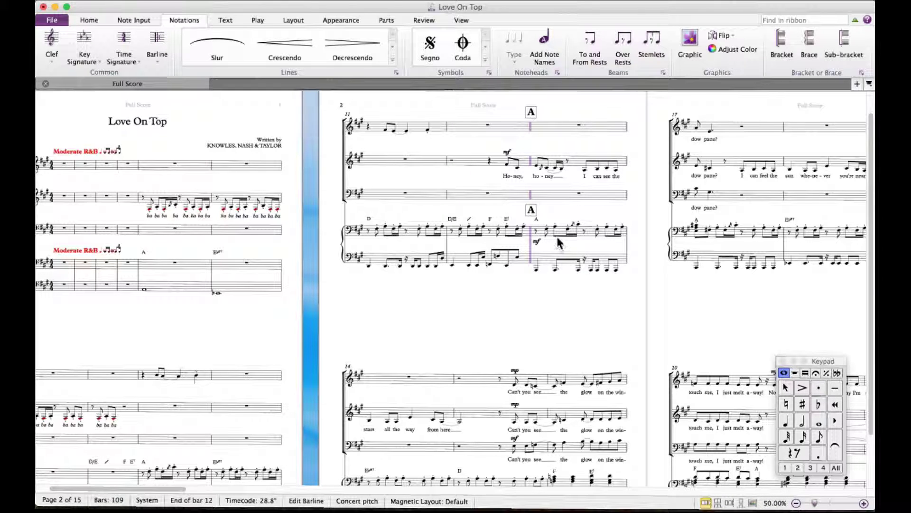
click(753, 503)
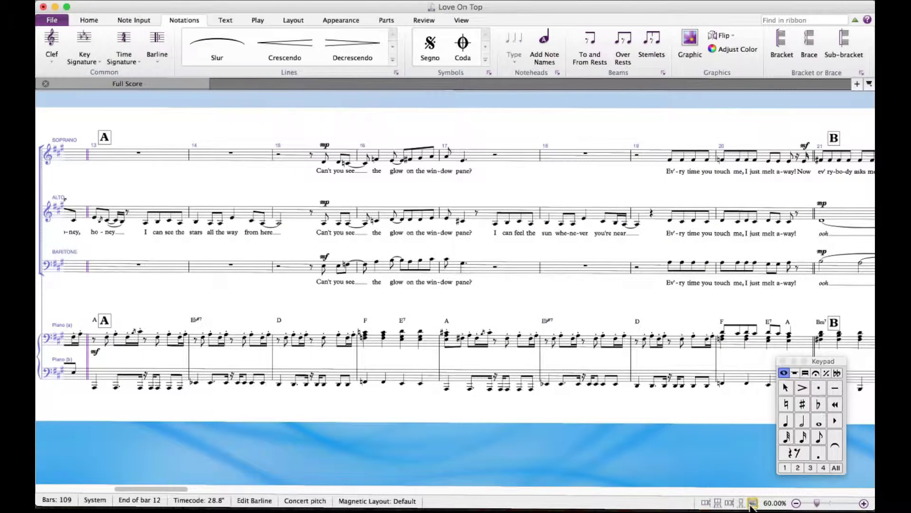
click(535, 127)
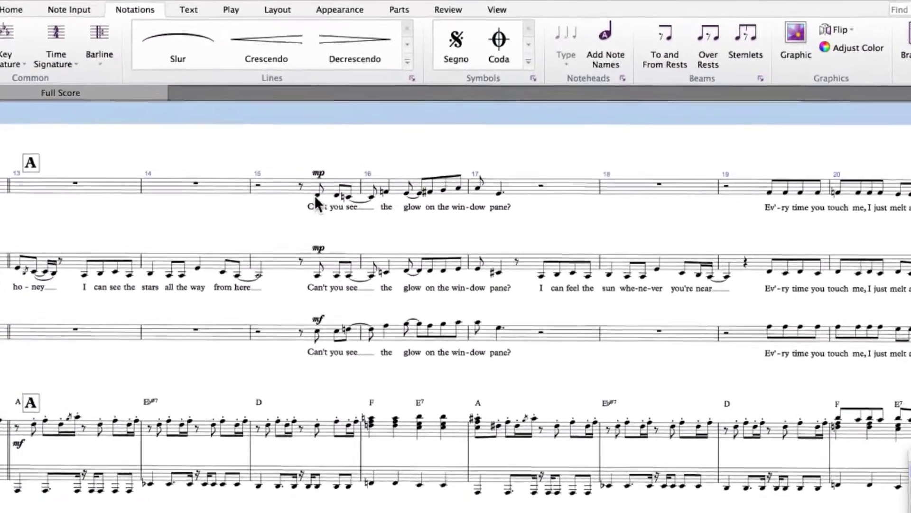
Step: Add a slur over the Soprano phrase "Can't you see the glow on the window pane?" in bars 15 to 17, and undo it
click(317, 193)
shift+click(500, 192)
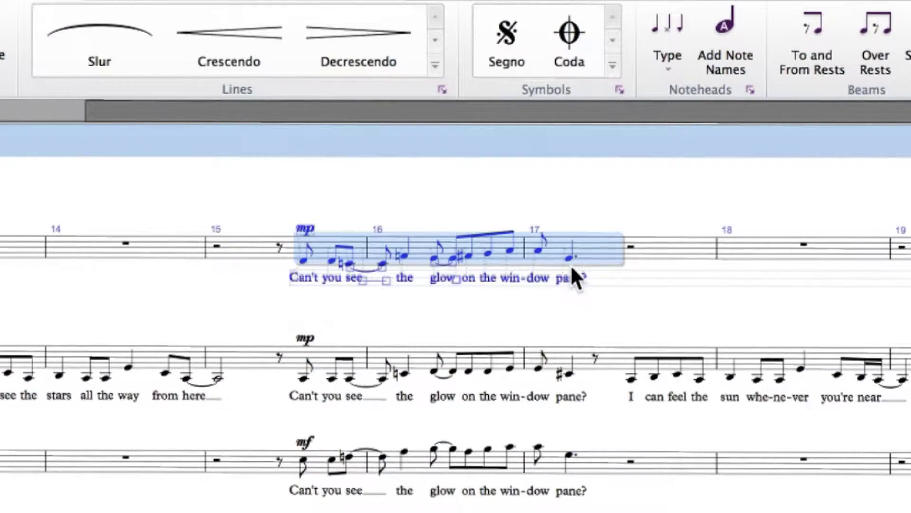
key(s)
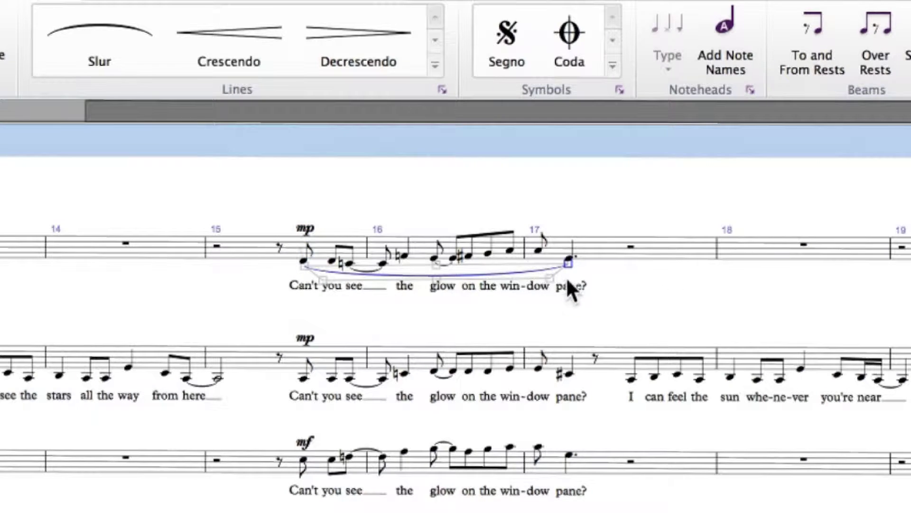
key(super+z)
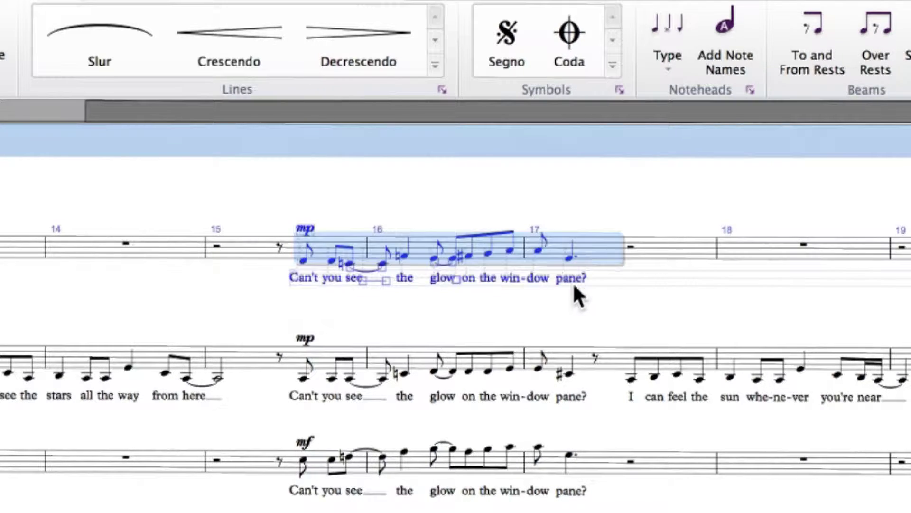
Step: Add a crescendo hairpin across bar 16 of the Soprano staff, and undo it
click(441, 207)
click(420, 243)
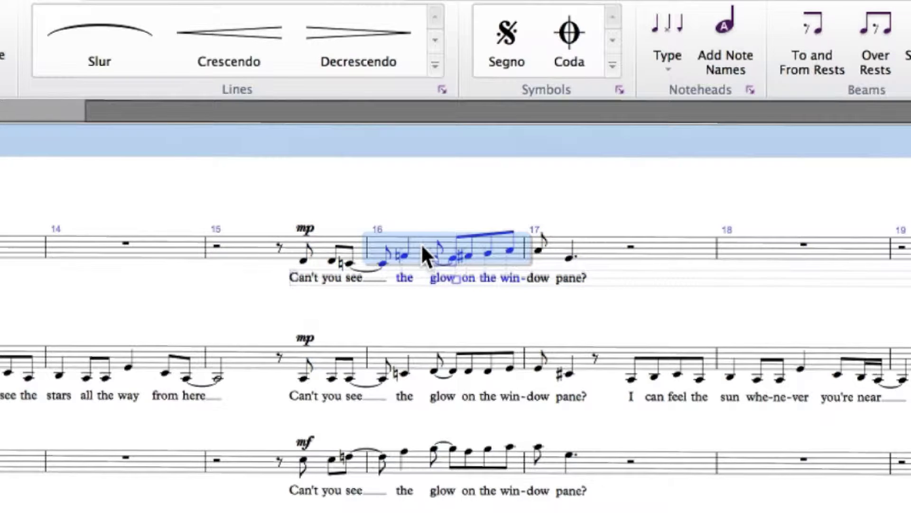
key(h)
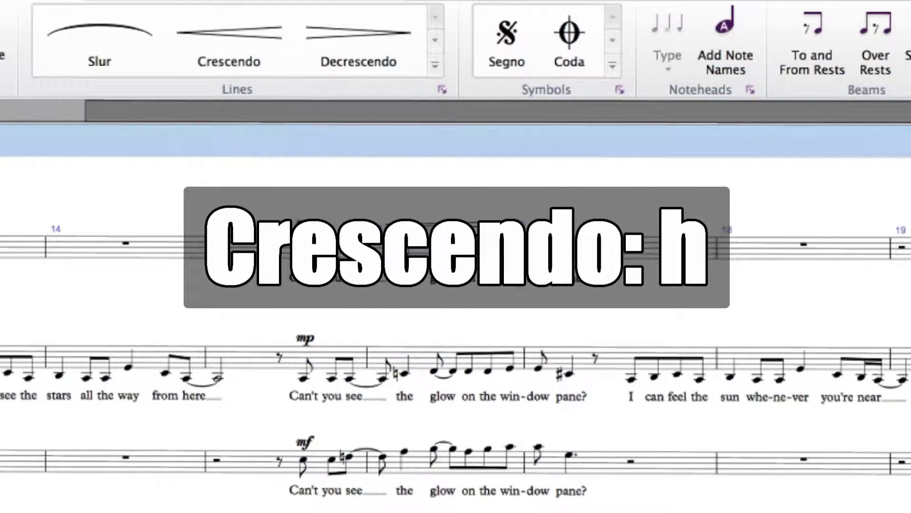
key(super+z)
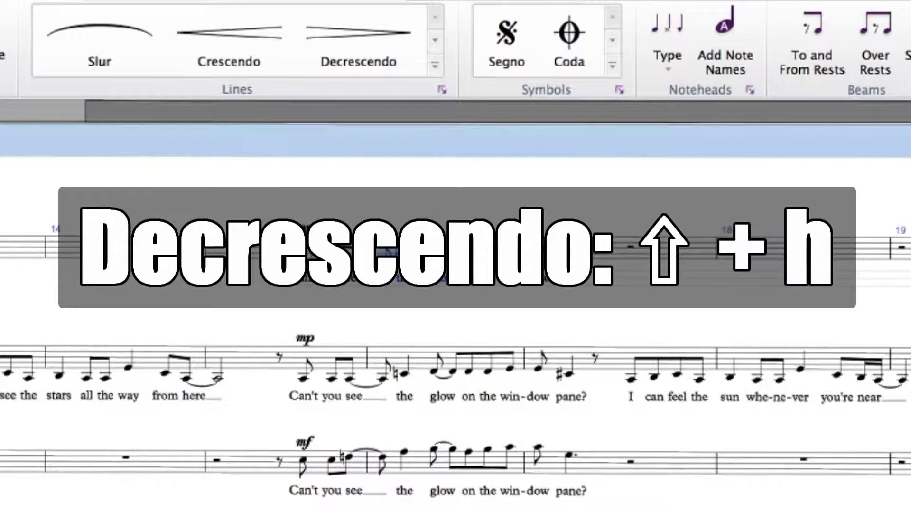
Step: Add a decrescendo hairpin across bar 16 of the Soprano staff, undo it, and clear the selection
key(shift+h)
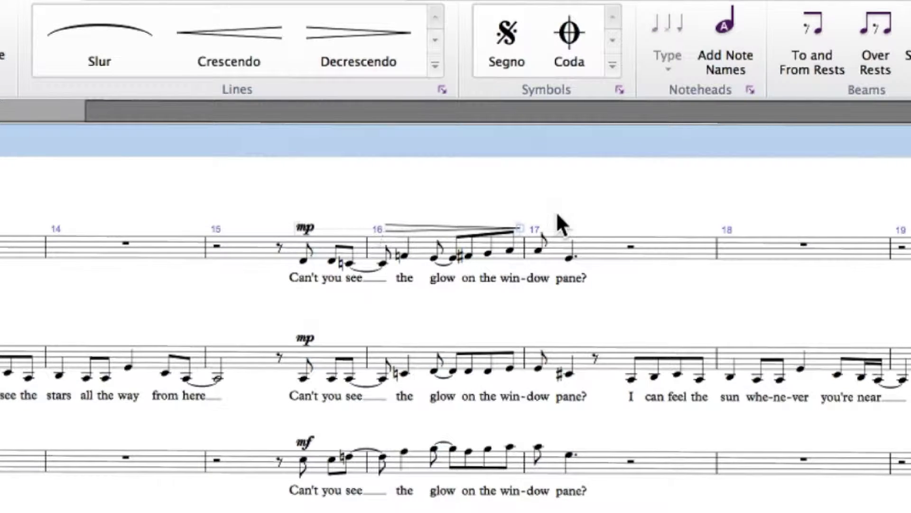
key(super+z)
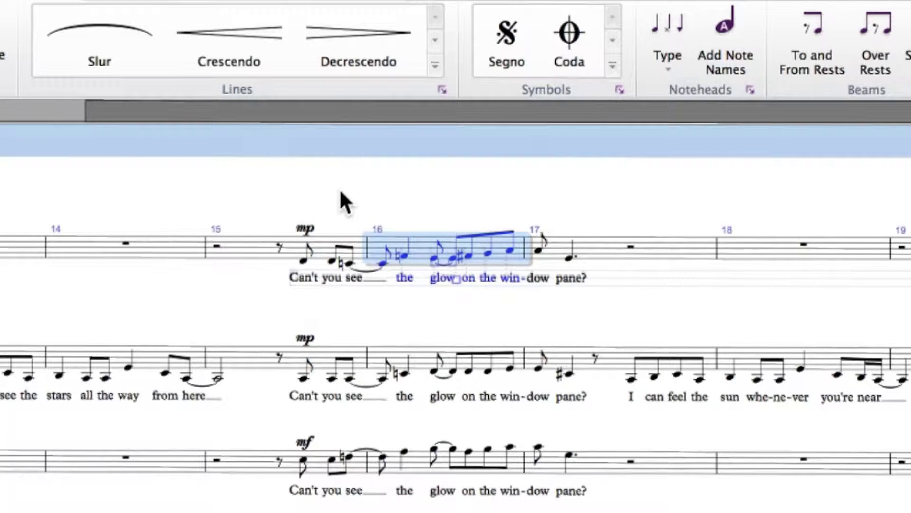
key(Escape)
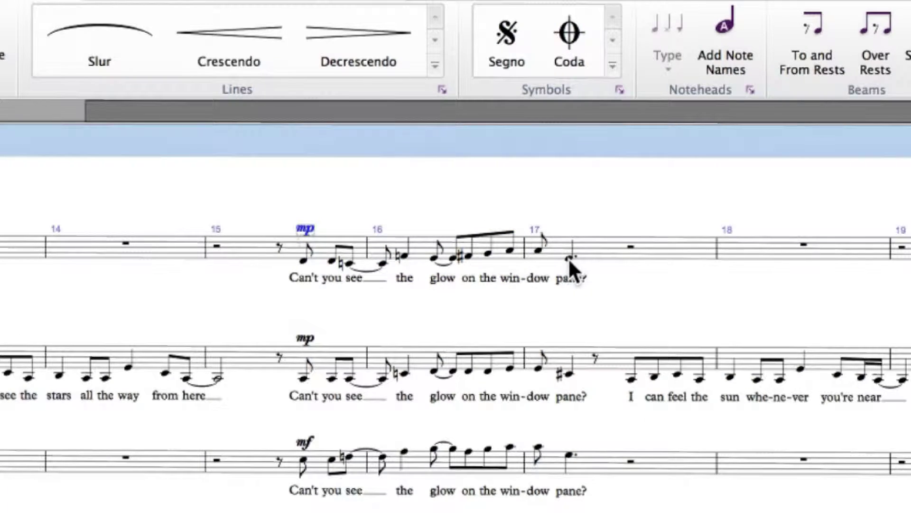
Step: Add the dynamic sf to the last Soprano note in bar 17, undo it, and clear the selection
key(Escape)
text(sf)
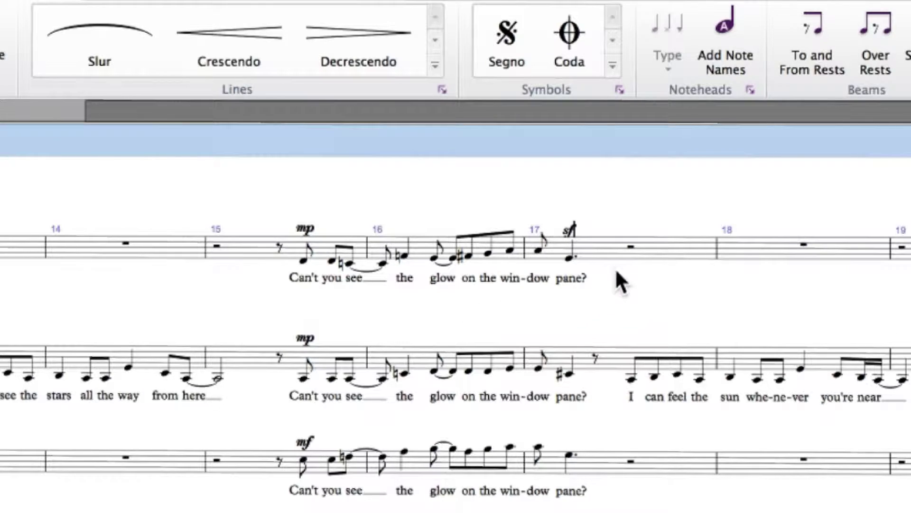
key(super+z)
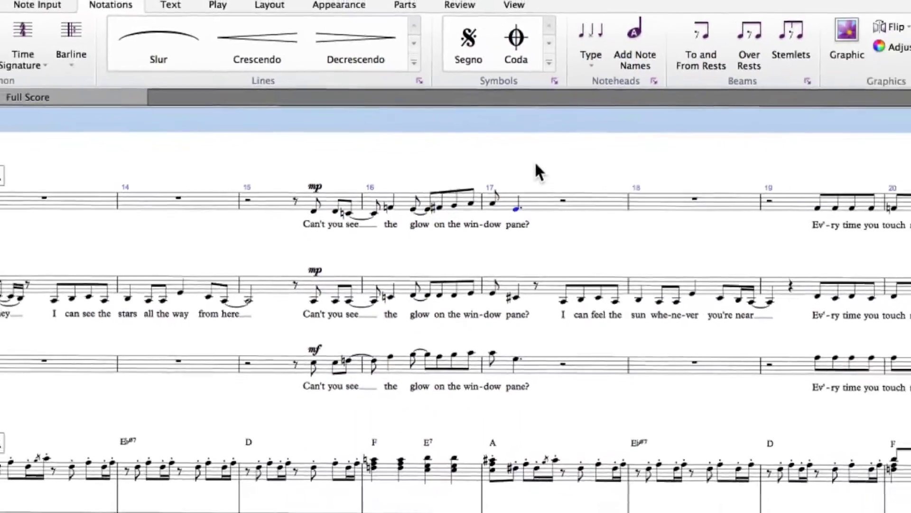
click(592, 193)
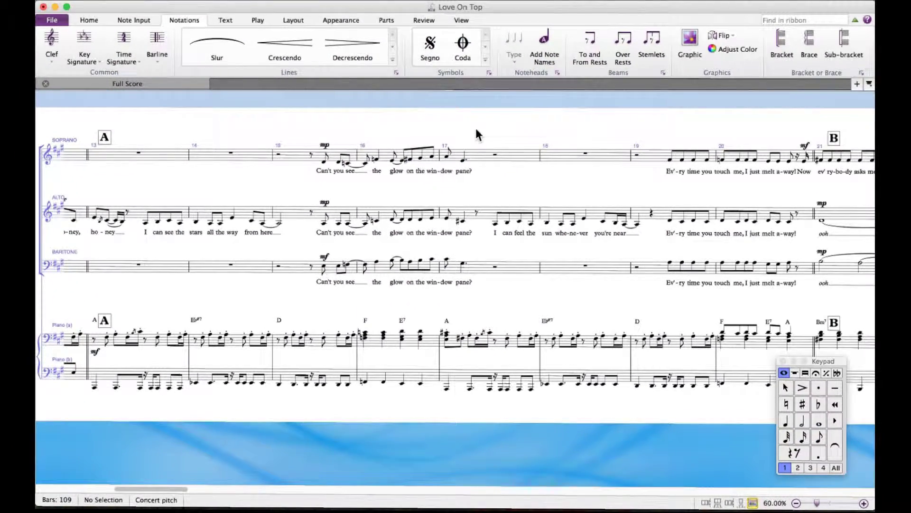
Step: Look through the galleries of available lines and symbols, closing each without choosing an item
key(l)
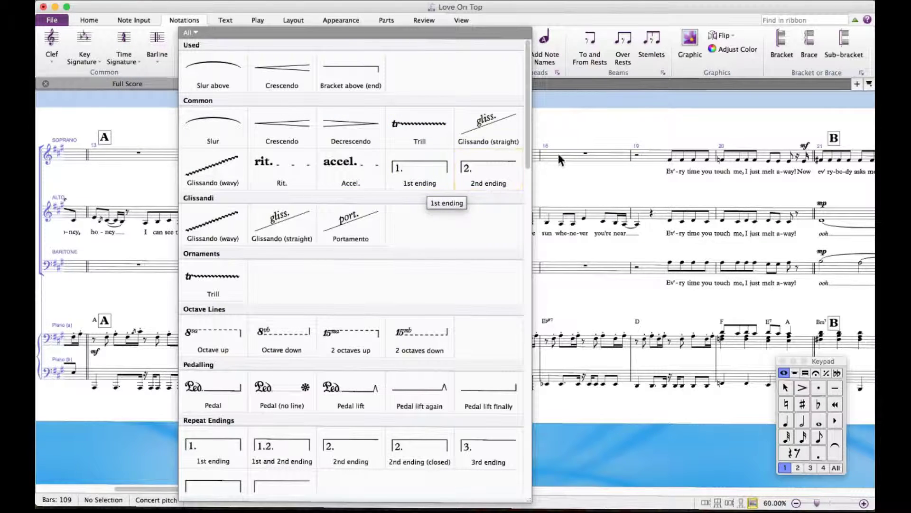
click(569, 126)
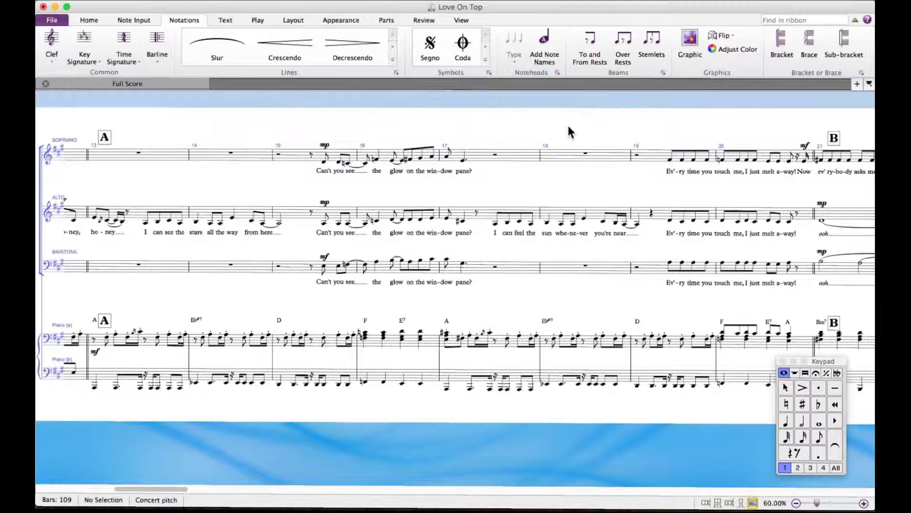
key(z)
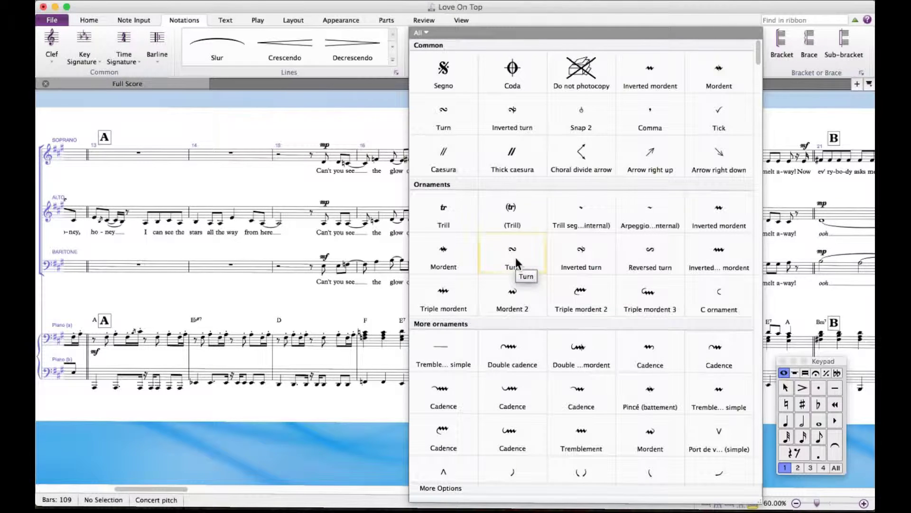
click(300, 105)
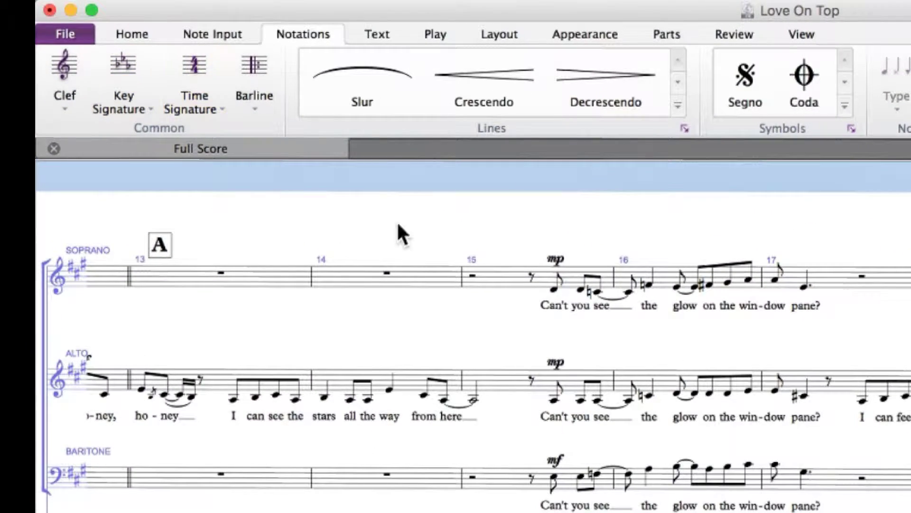
Step: Look through the time signature, key signature and clef galleries, closing each without choosing an item
key(t)
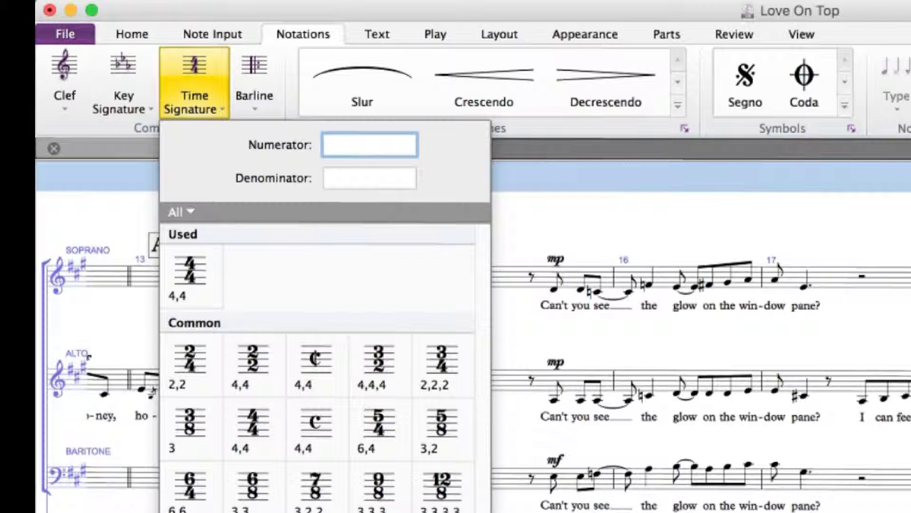
key(Escape)
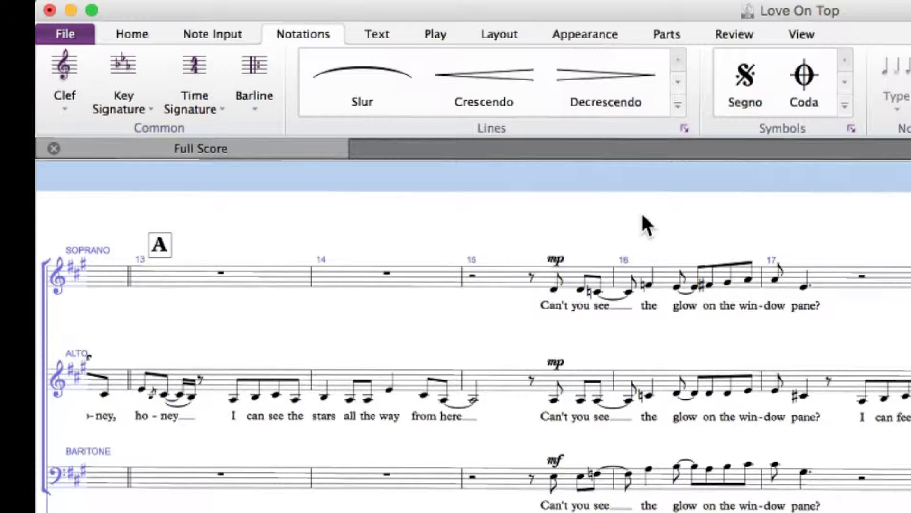
key(k)
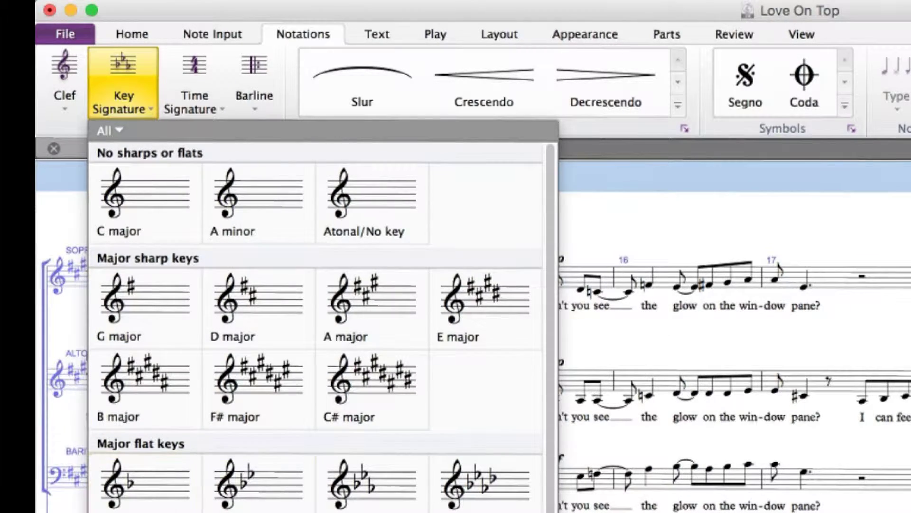
click(775, 186)
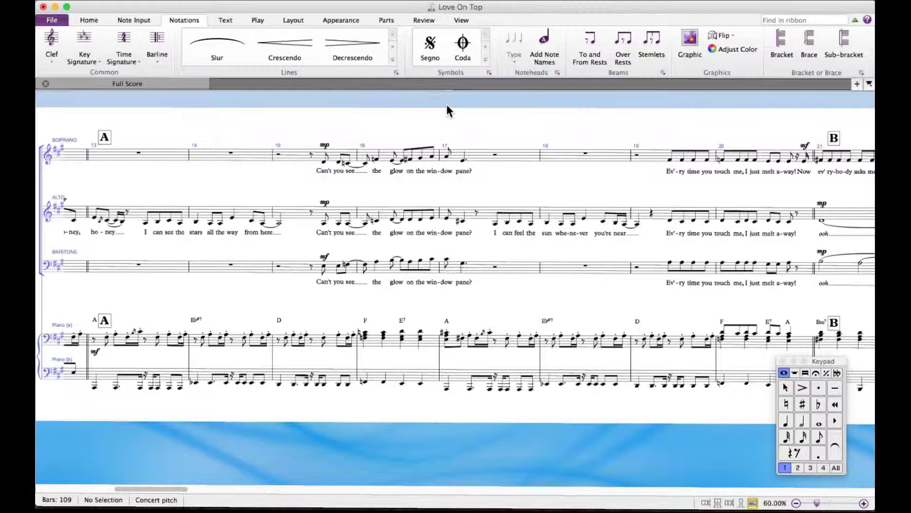
key(q)
key(q)
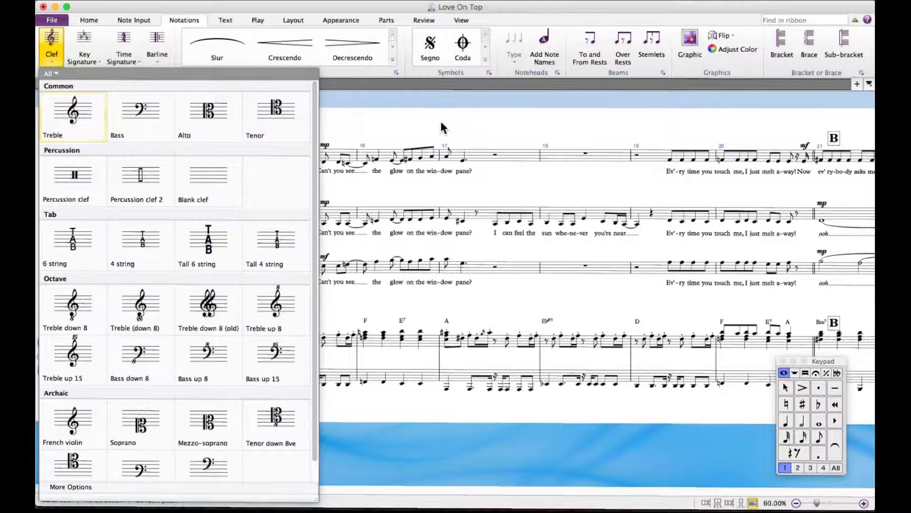
key(Escape)
Step: Enter eighth notes C, D, E and F from beat 3 of Soprano bar 17, and undo them
key(n)
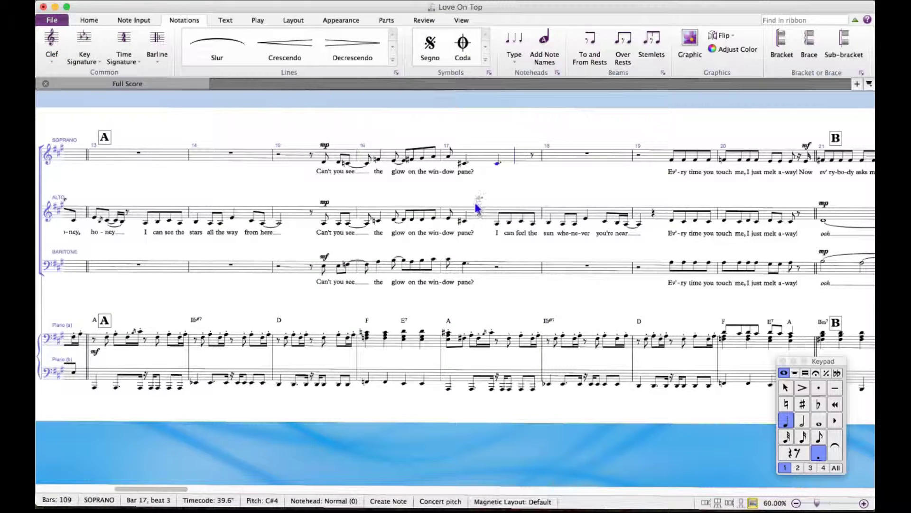
key(Escape)
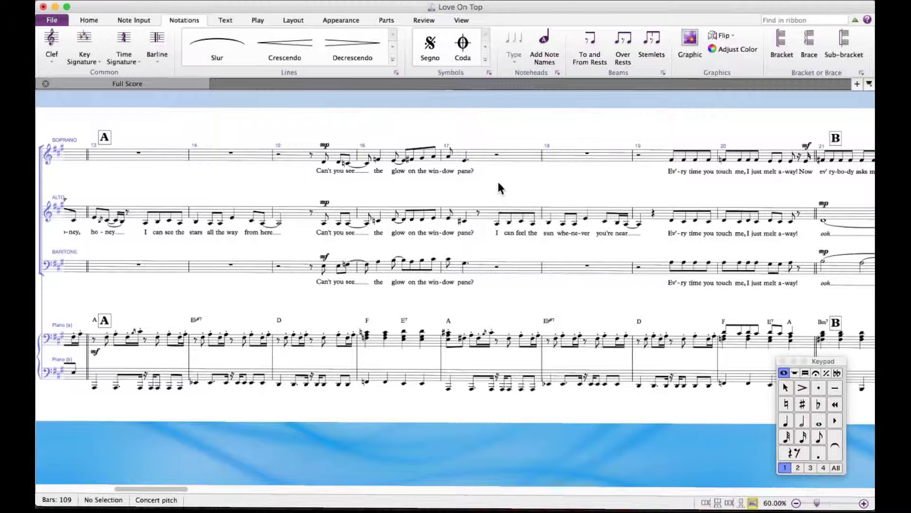
click(499, 156)
key(n)
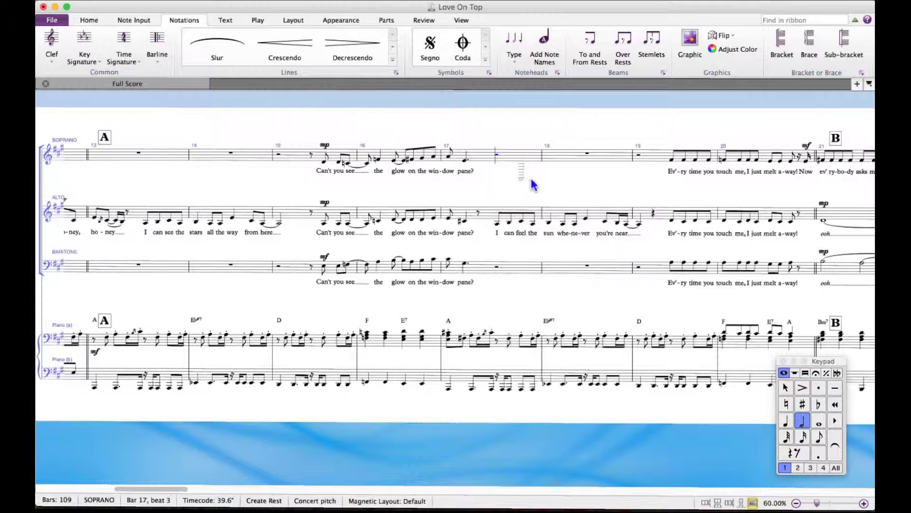
key(3)
key(c)
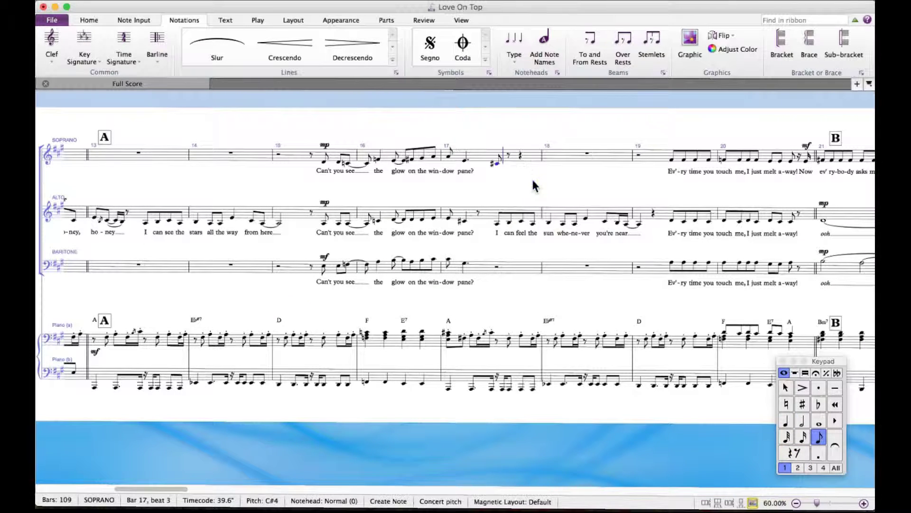
key(d)
key(e)
key(f)
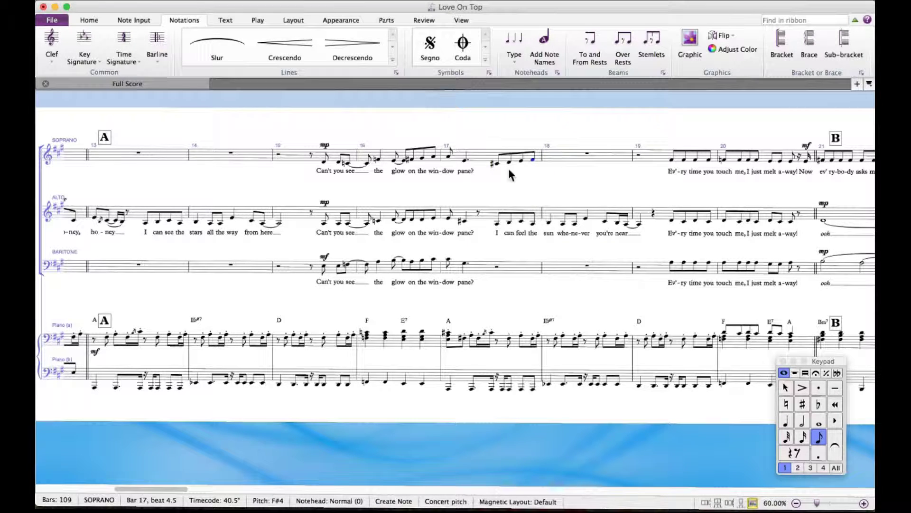
key(Escape)
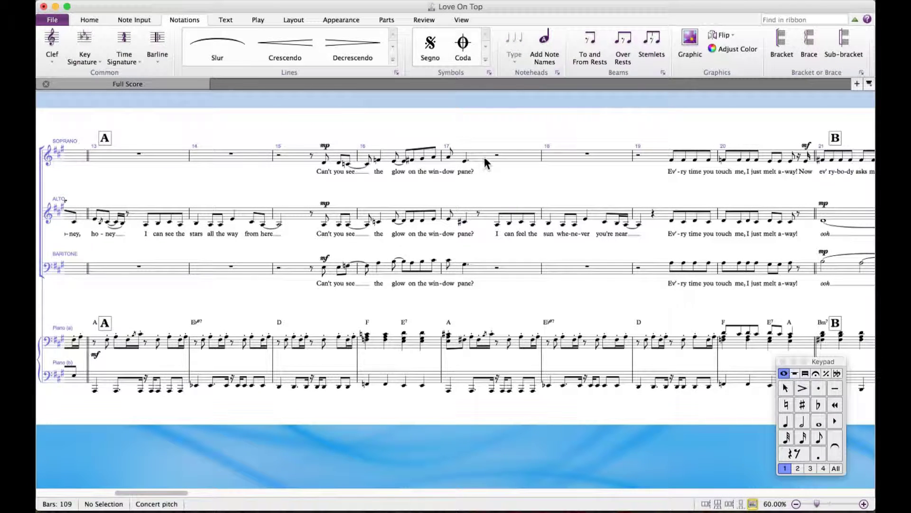
Step: Add an Eb chord symbol above the first note of bar 17 in the Soprano staff
click(485, 159)
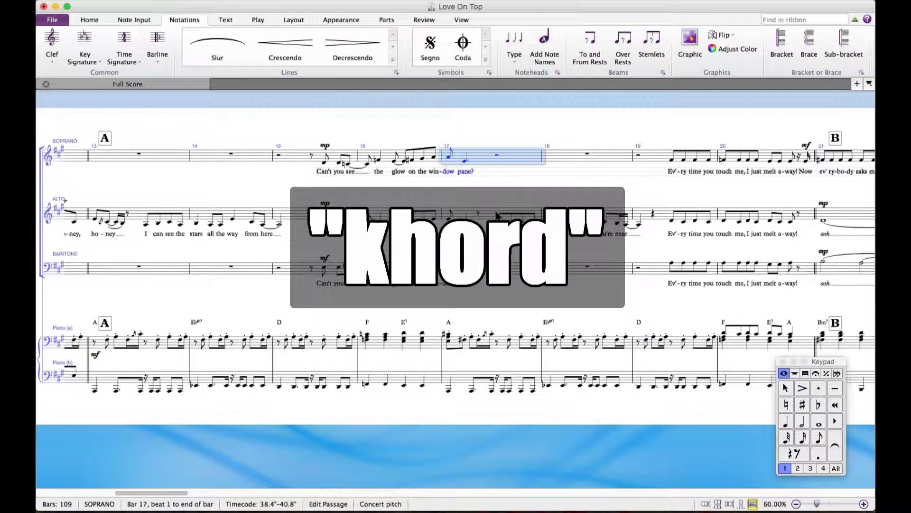
key(super+k)
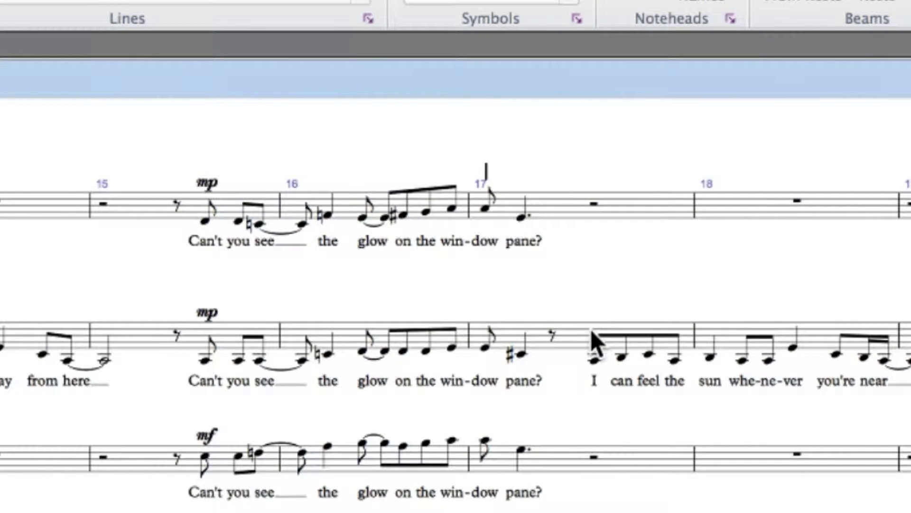
text(a)
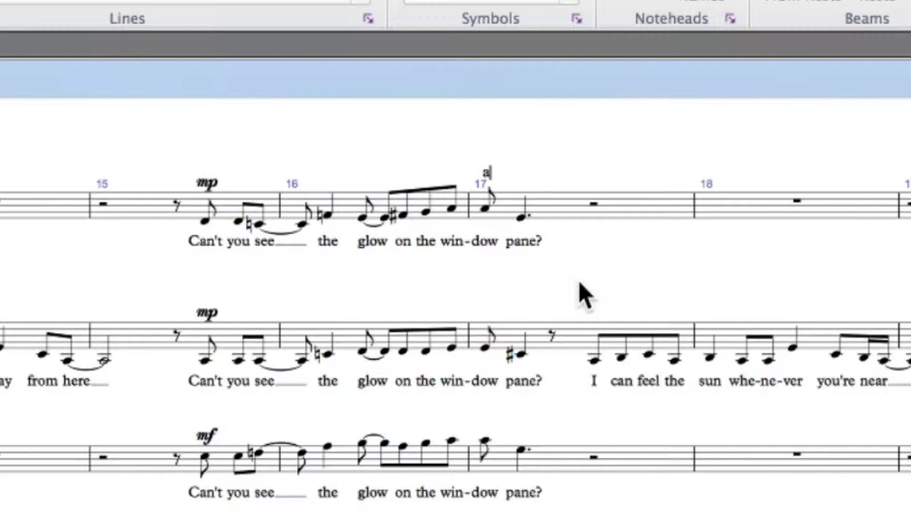
key(BackSpace)
text(eb)
key(Escape)
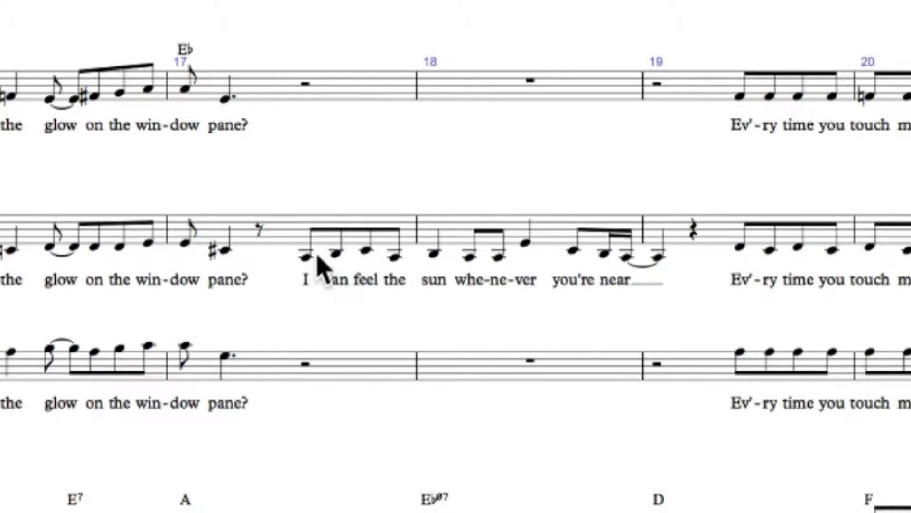
Step: Select the Alto passage "I can feel the sun whenever you're near", filter it to lyrics only, and clear the selection
click(413, 238)
shift+click(661, 257)
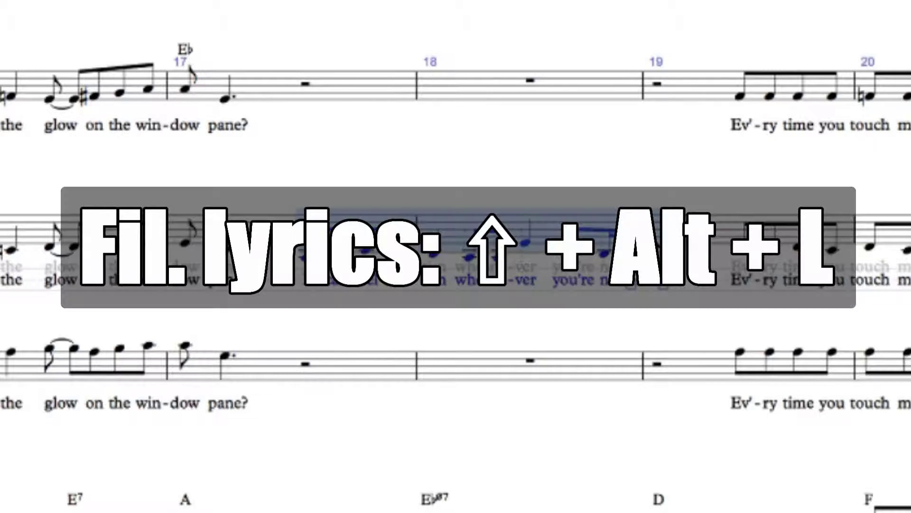
key(shift+alt+l)
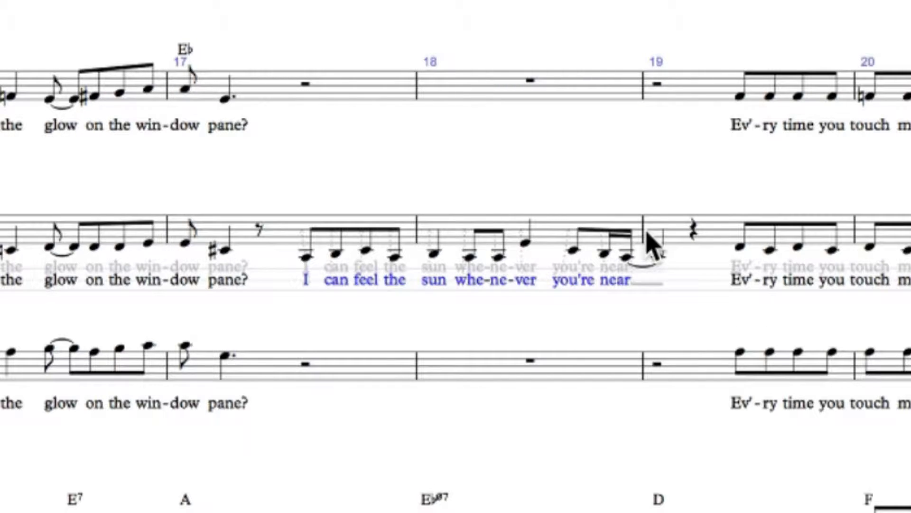
click(596, 183)
Step: Reselect the Alto passage in bars 17 to 19, filter it to notes only, and clear the selection
click(306, 257)
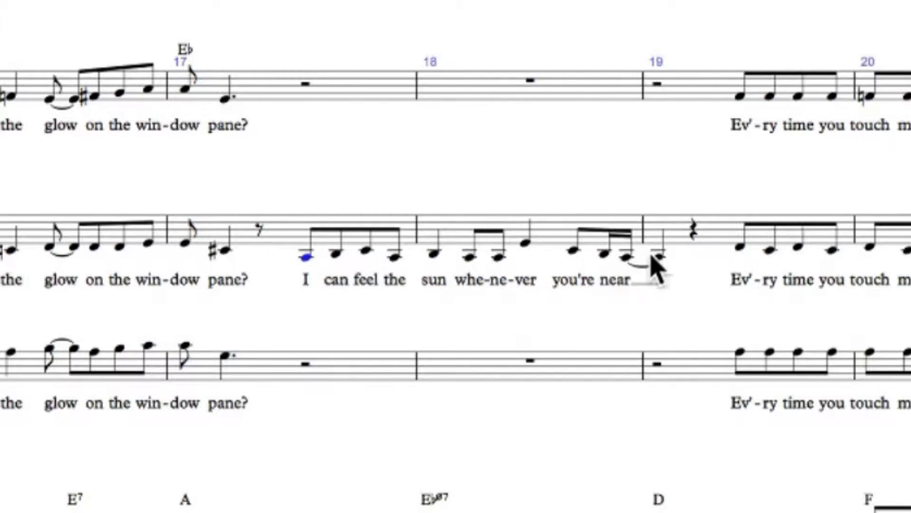
shift+click(653, 256)
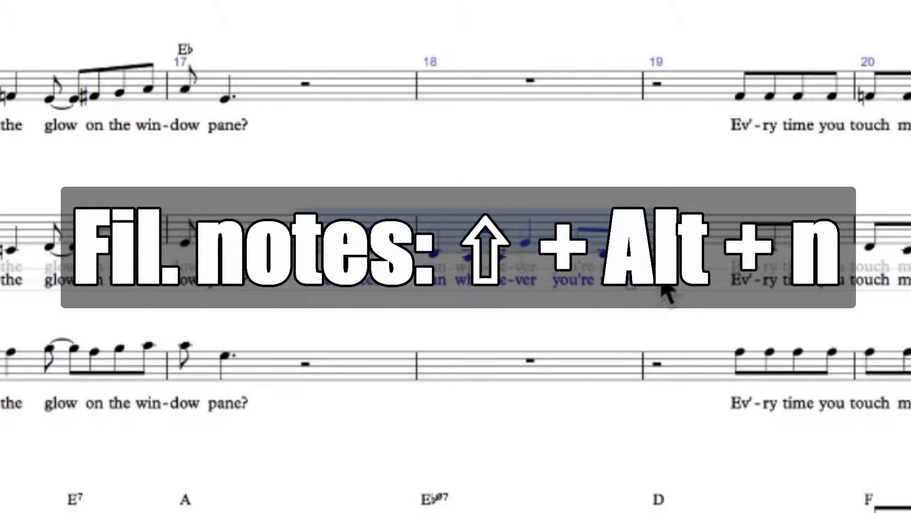
key(shift+alt+n)
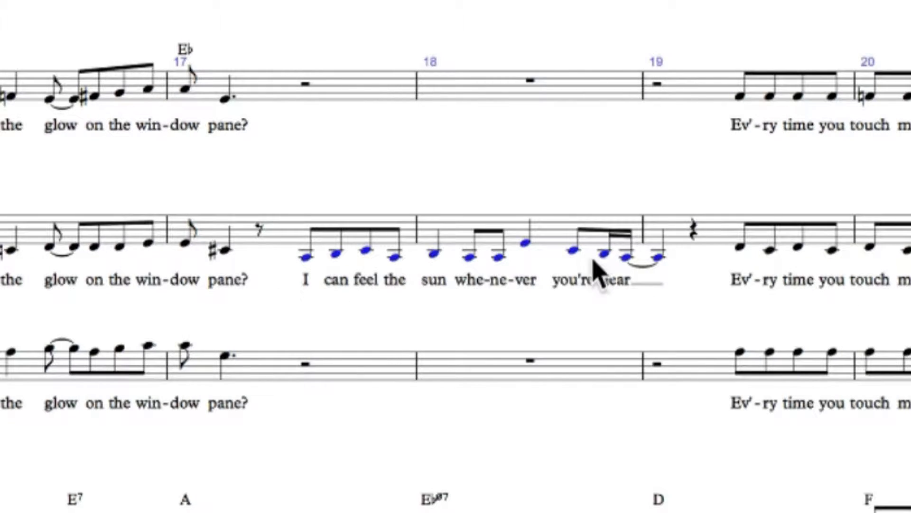
click(543, 183)
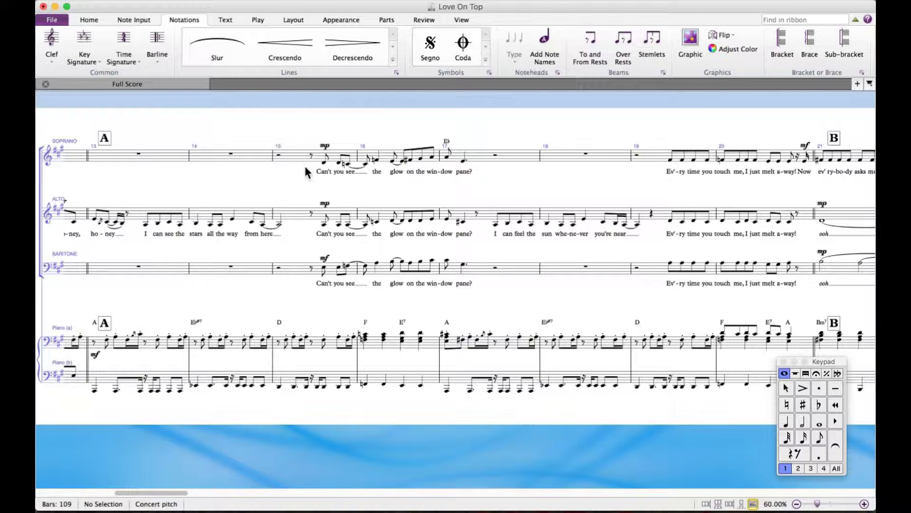
Step: Select bar 15 across the Soprano, Alto and Baritone staves, filter it to dynamics, and clear the selection
drag(306, 167, 321, 289)
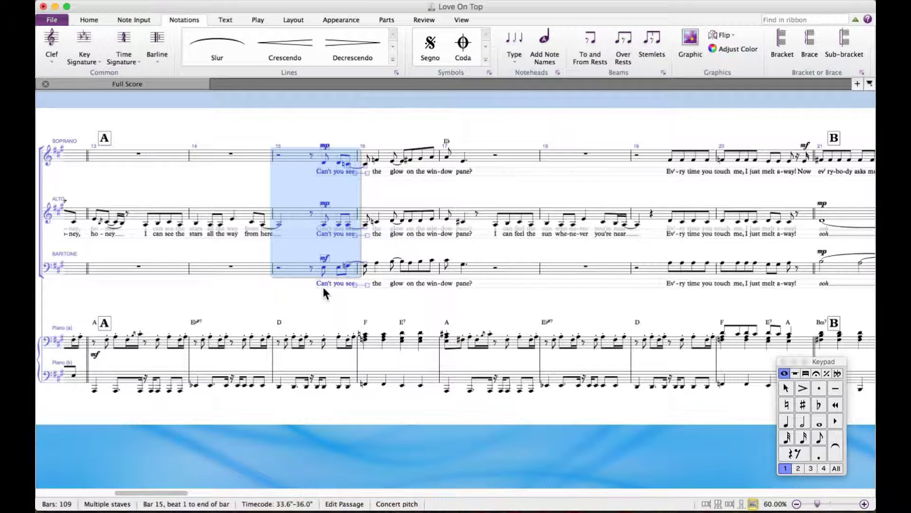
key(shift+alt+d)
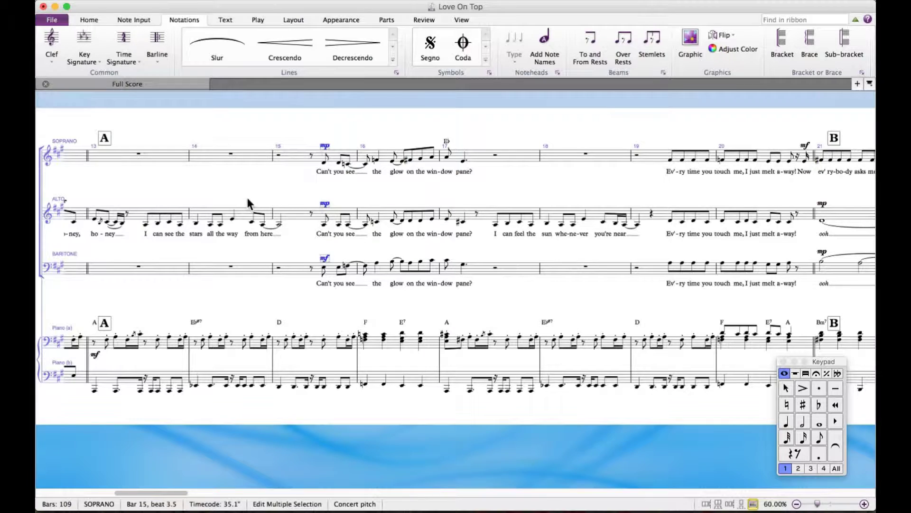
key(Escape)
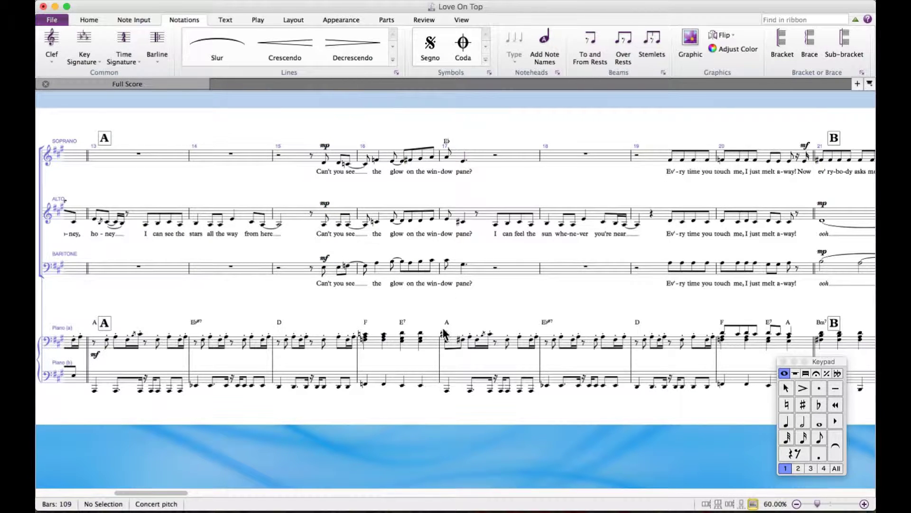
Step: Select bar 16 of the Piano (a) staff and open the Advanced Filter for it
click(433, 353)
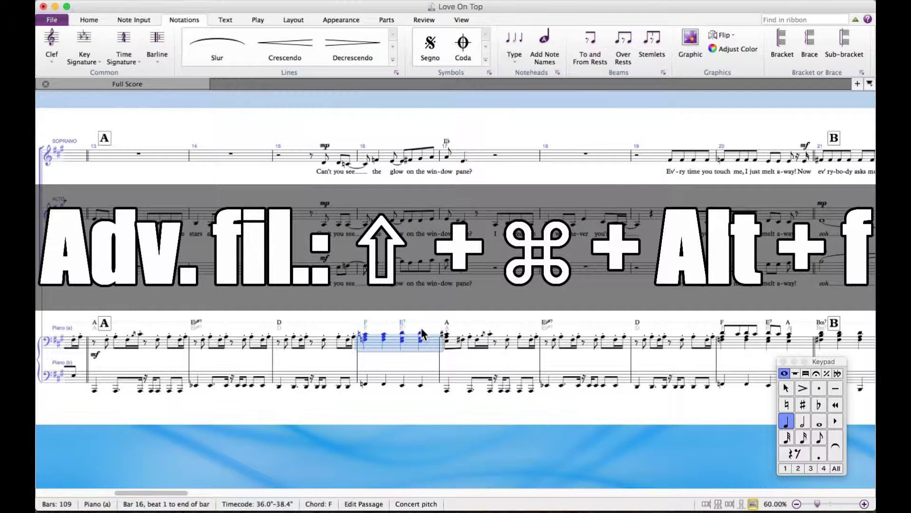
key(shift+super+alt+f)
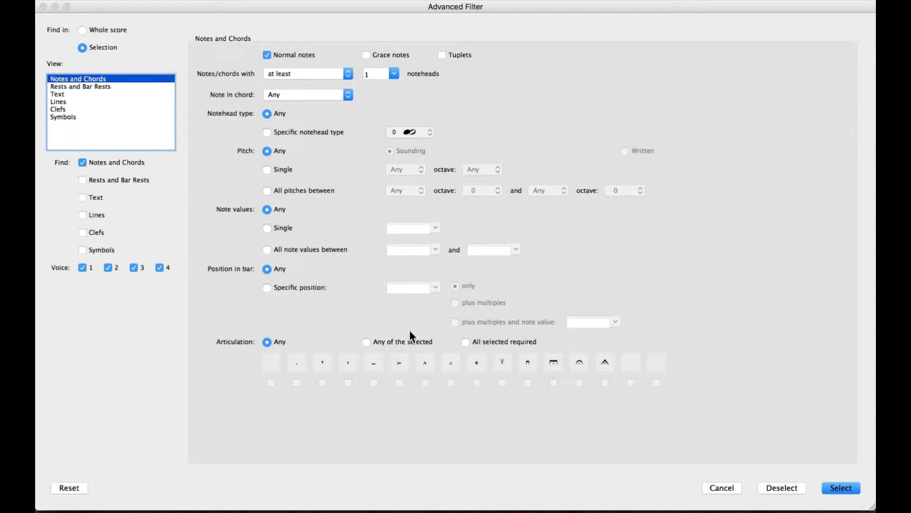